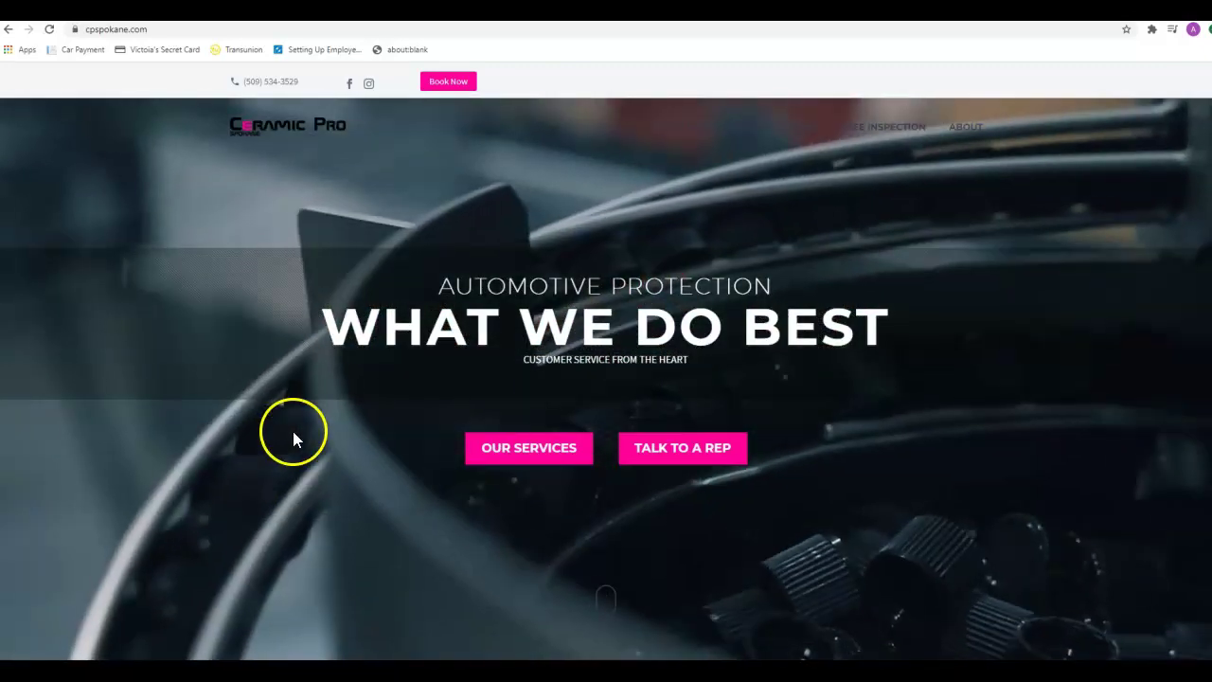
Step: Review the Ceramic Pro Spokane homepage from the hero banner through services and contact sections to the footer form, and return to the start
{"action": "scroll", "coordinate": [275, 409], "scroll_direction": "down", "scroll_amount": 5}
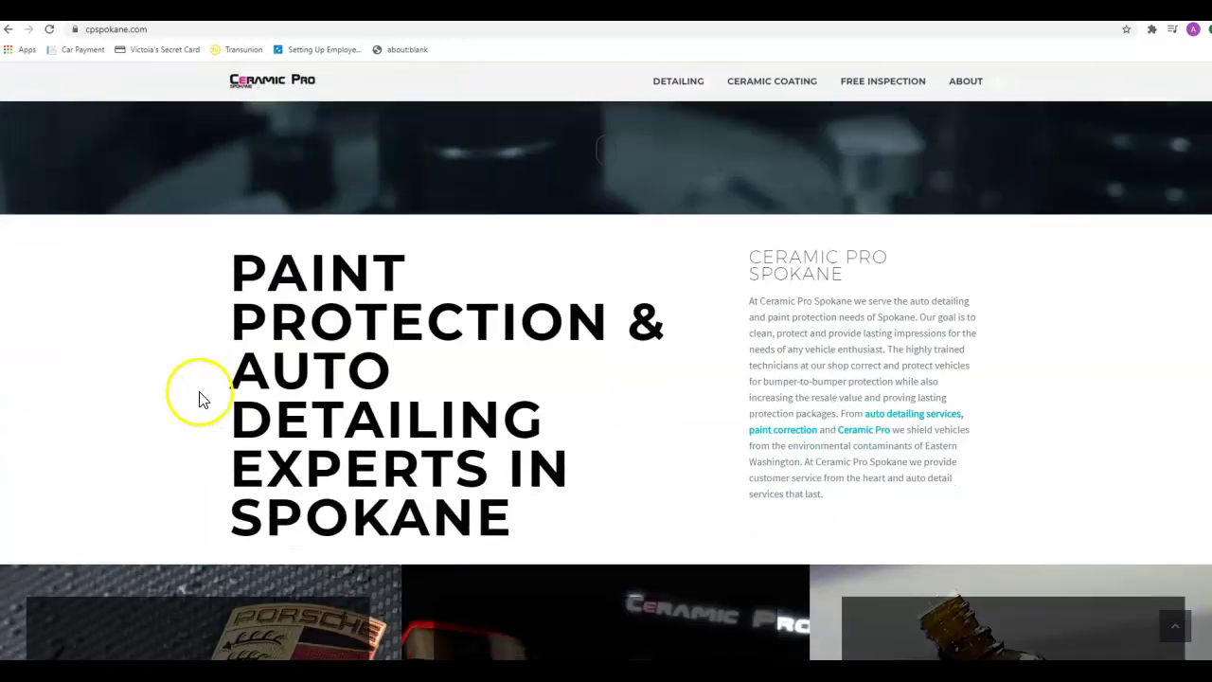
{"action": "scroll", "coordinate": [200, 397], "scroll_direction": "down", "scroll_amount": 2}
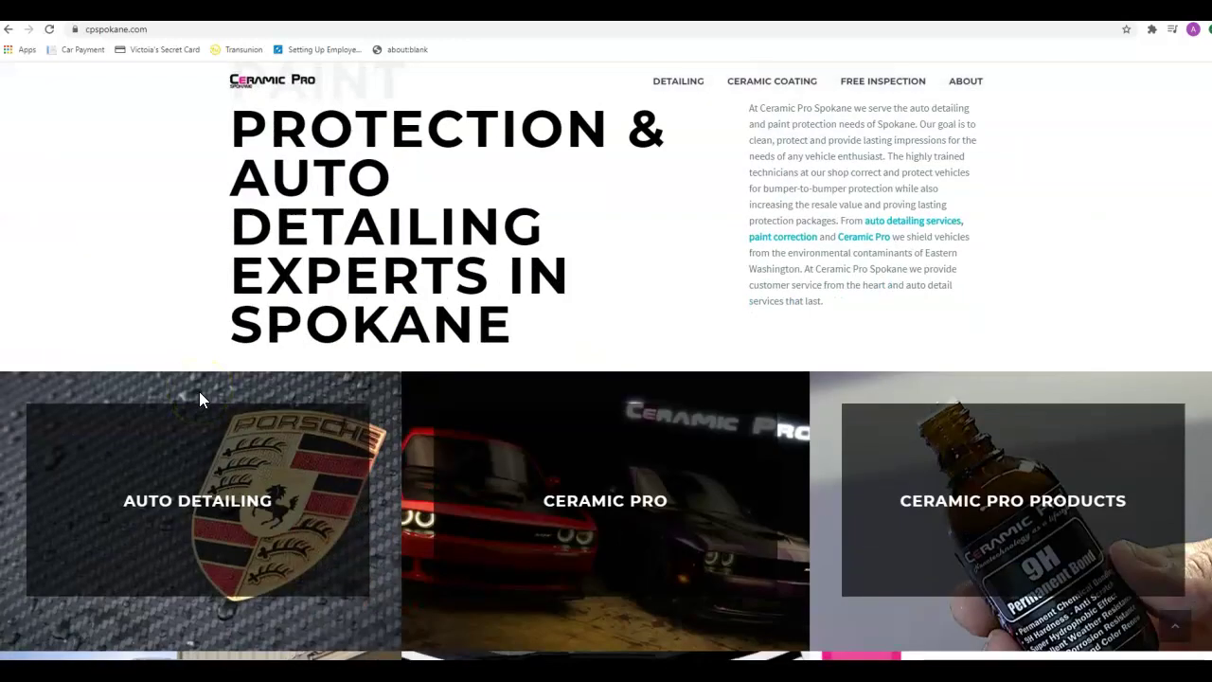
{"action": "scroll", "coordinate": [199, 398], "scroll_direction": "down", "scroll_amount": 2}
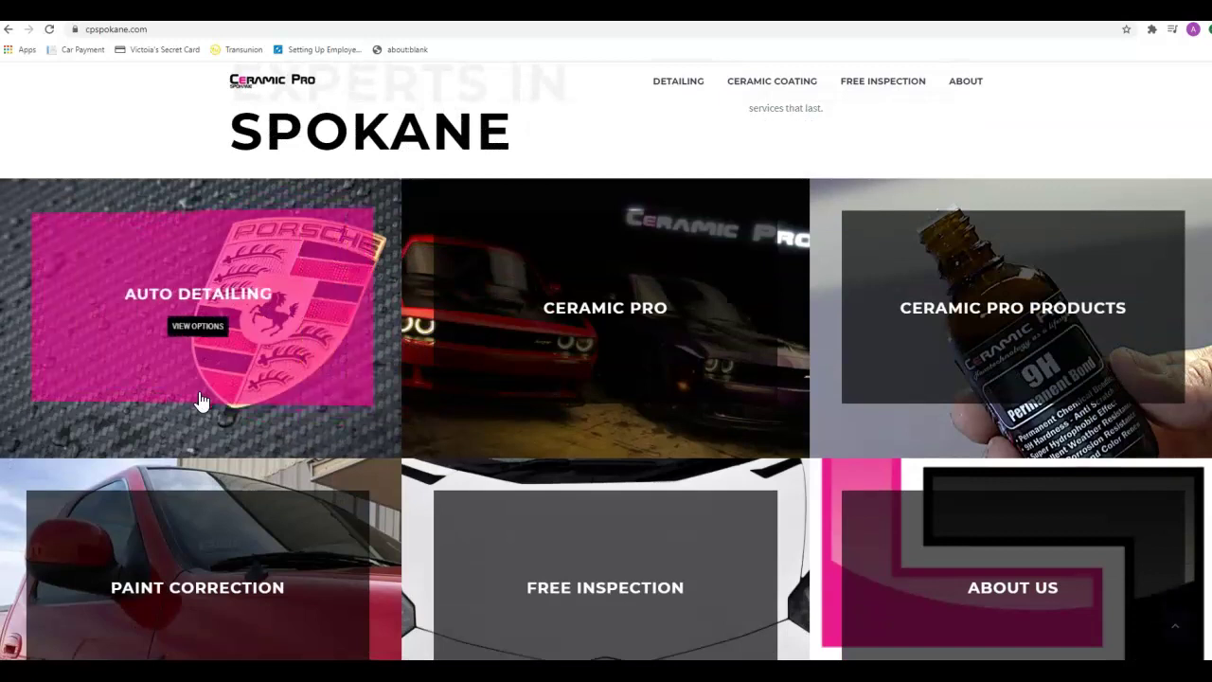
{"action": "scroll", "coordinate": [200, 401], "scroll_direction": "down", "scroll_amount": 5}
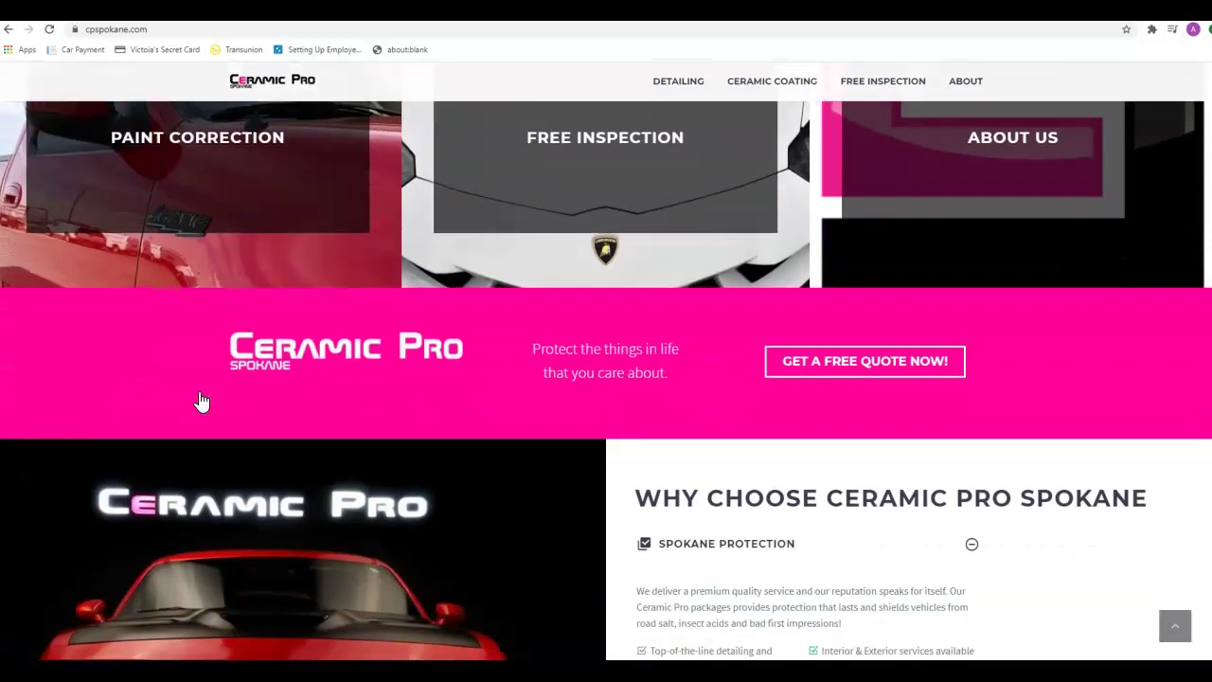
{"action": "scroll", "coordinate": [199, 400], "scroll_direction": "down", "scroll_amount": 4}
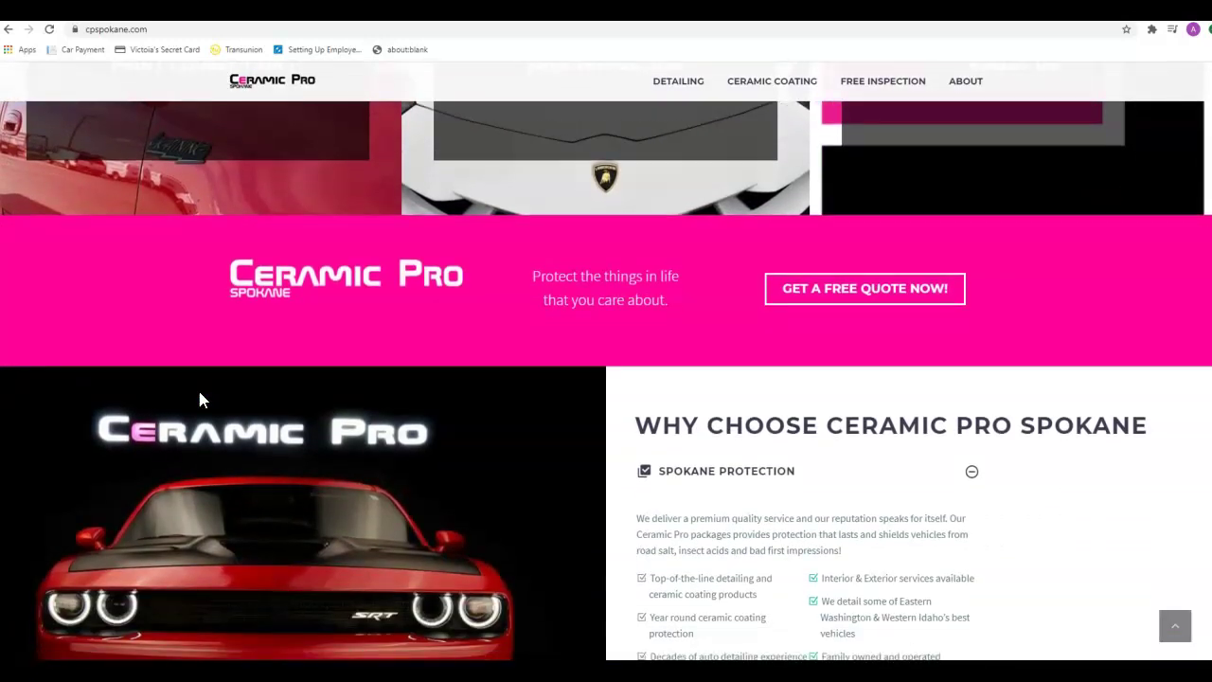
{"action": "scroll", "coordinate": [199, 399], "scroll_direction": "down", "scroll_amount": 3}
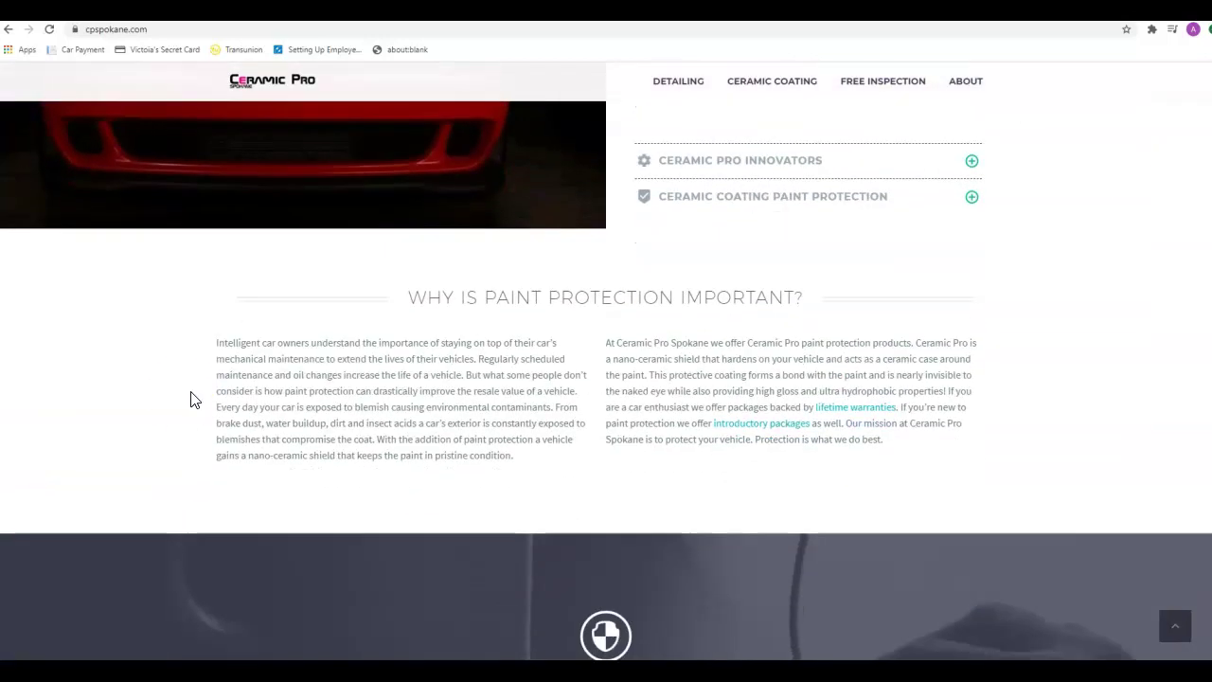
{"action": "scroll", "coordinate": [179, 396], "scroll_direction": "down", "scroll_amount": 4}
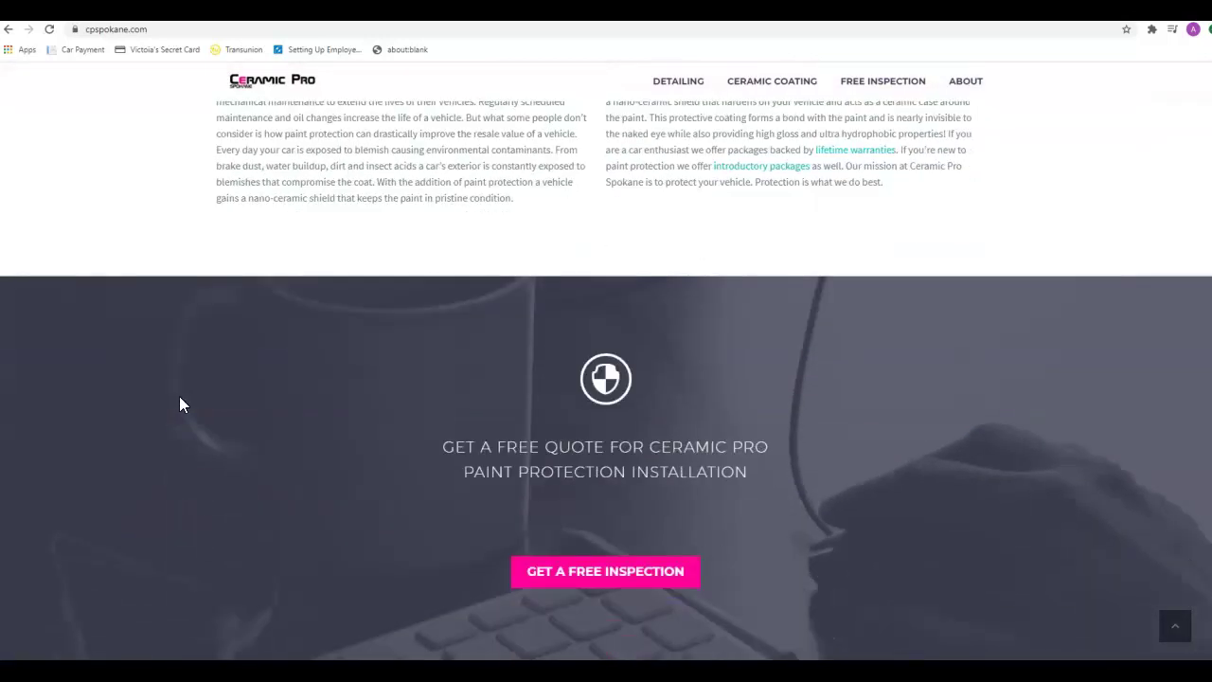
{"action": "scroll", "coordinate": [179, 396], "scroll_direction": "down", "scroll_amount": 1}
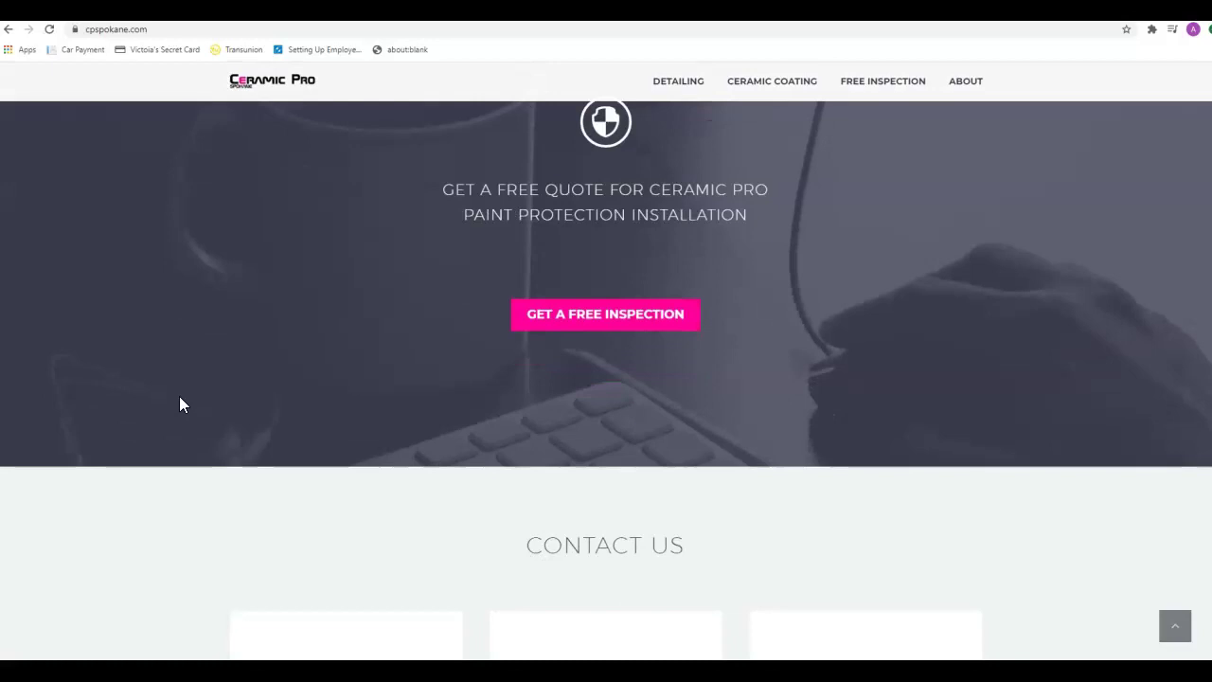
{"action": "scroll", "coordinate": [179, 395], "scroll_direction": "down", "scroll_amount": 4}
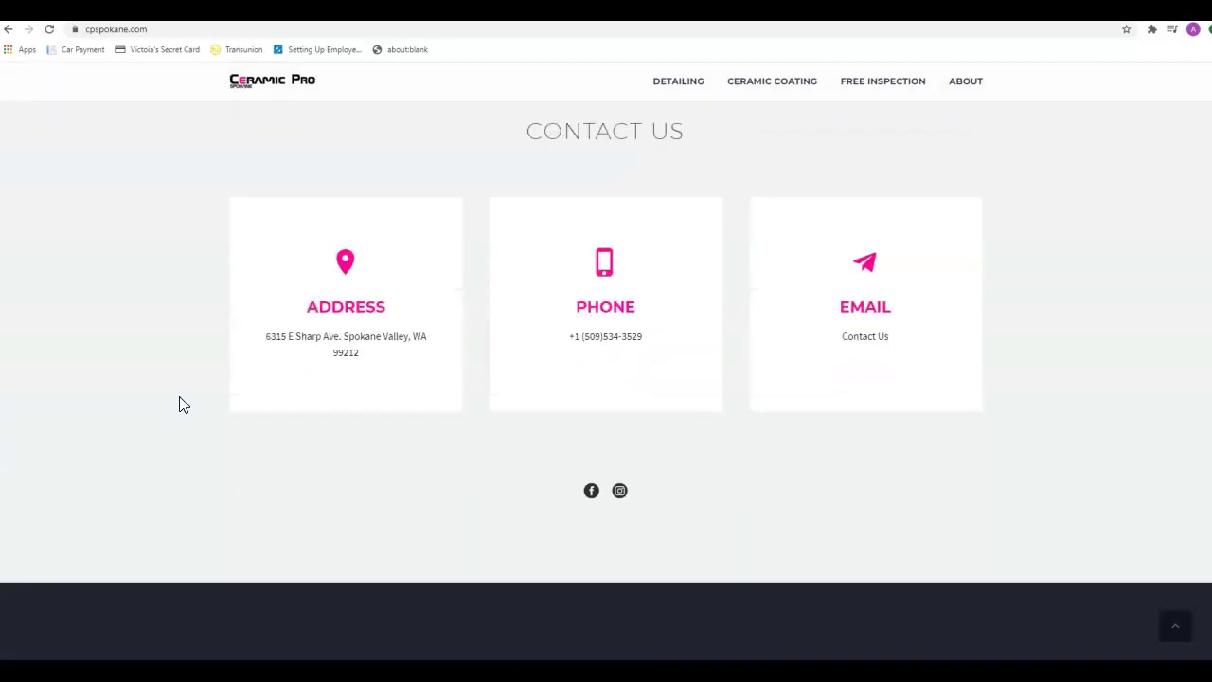
{"action": "scroll", "coordinate": [179, 397], "scroll_direction": "down", "scroll_amount": 4}
{"action": "scroll", "coordinate": [180, 397], "scroll_direction": "down", "scroll_amount": 1}
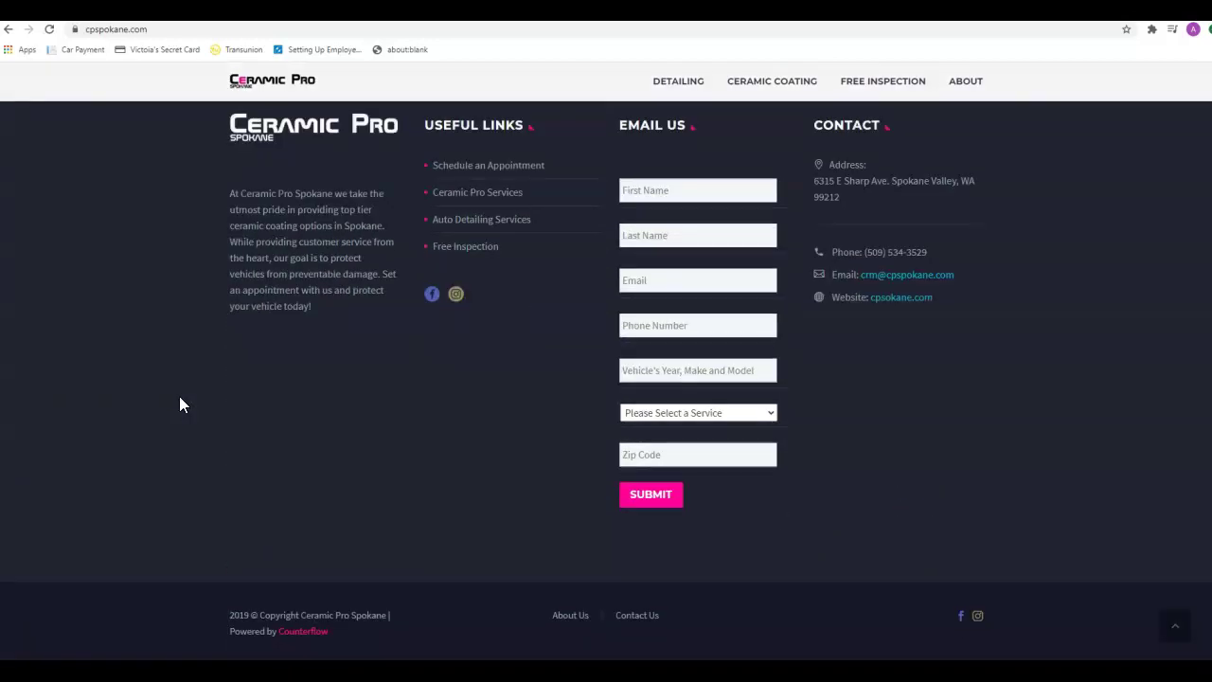
{"action": "scroll", "coordinate": [179, 399], "scroll_direction": "up", "scroll_amount": 7}
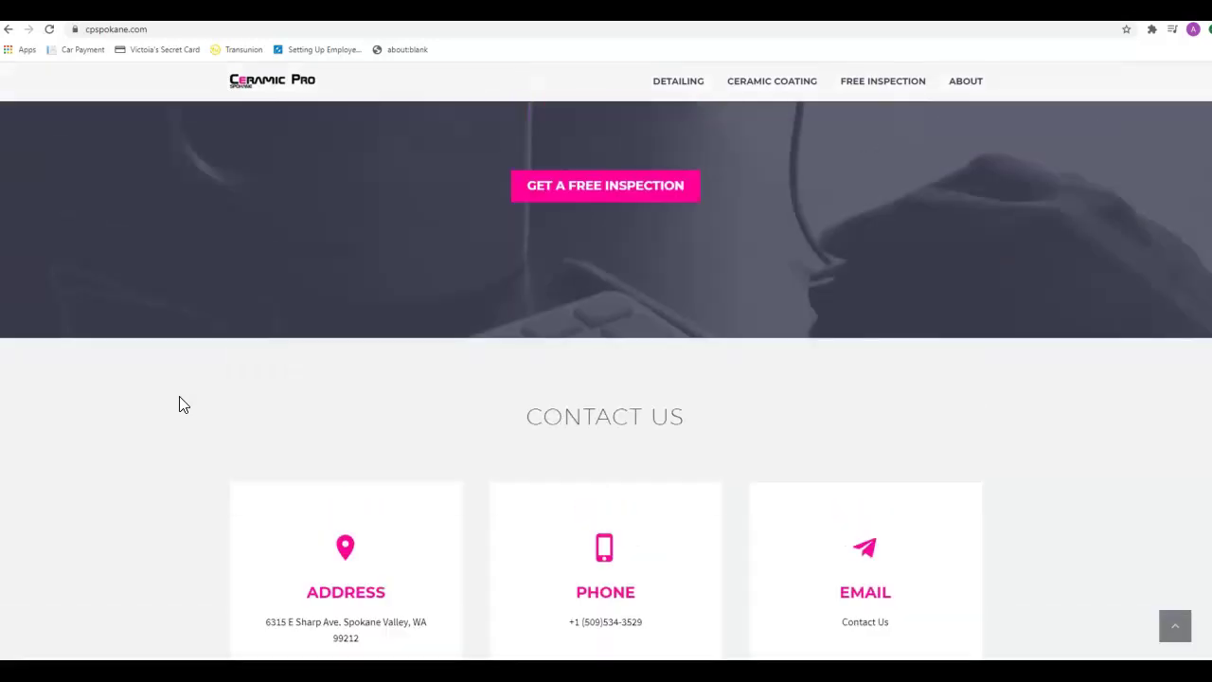
{"action": "scroll", "coordinate": [179, 395], "scroll_direction": "up", "scroll_amount": 10}
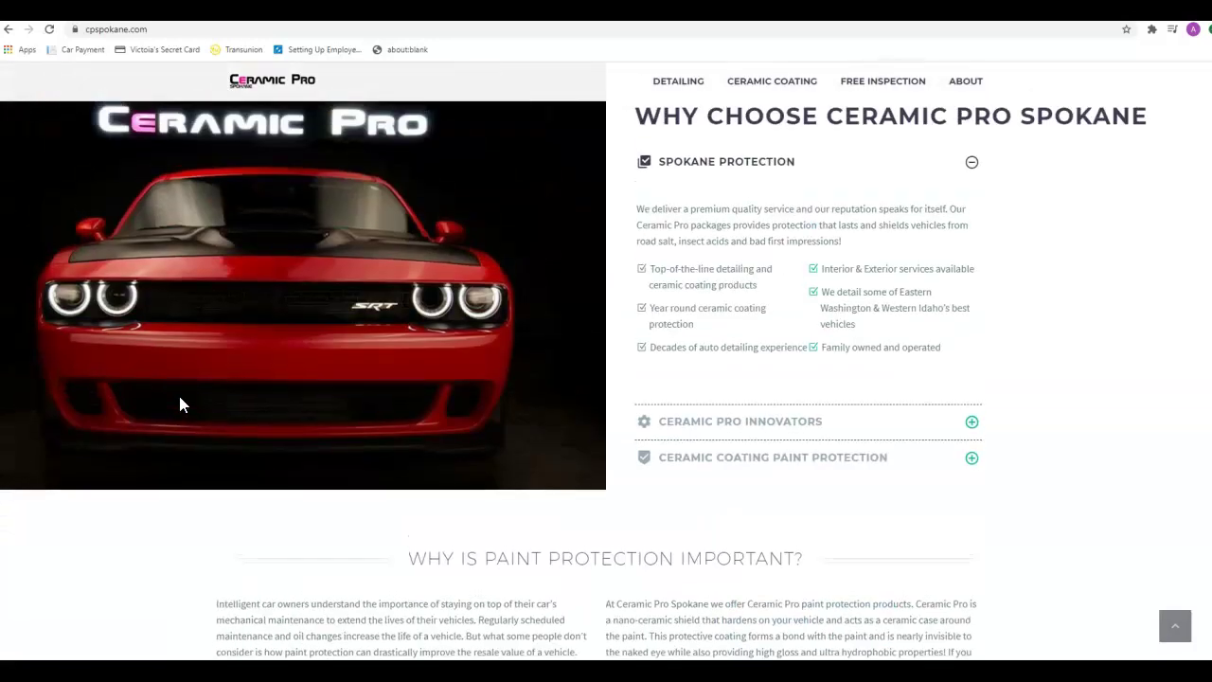
{"action": "scroll", "coordinate": [179, 396], "scroll_direction": "up", "scroll_amount": 10}
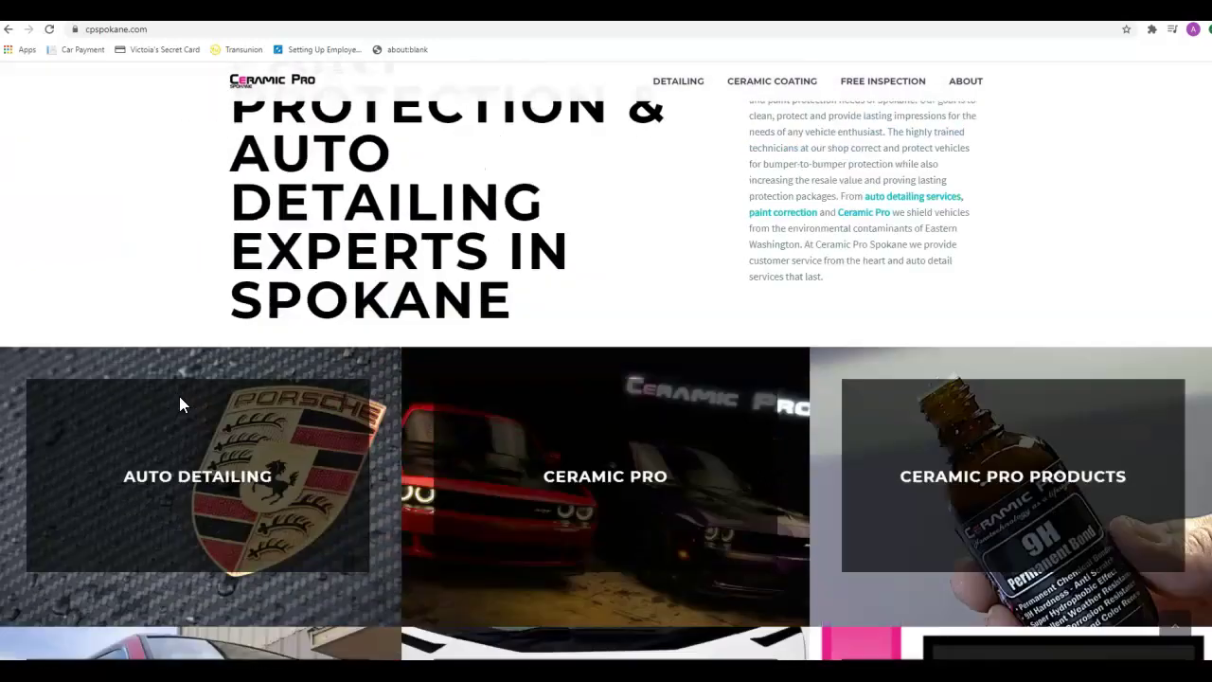
{"action": "scroll", "coordinate": [180, 398], "scroll_direction": "up", "scroll_amount": 2}
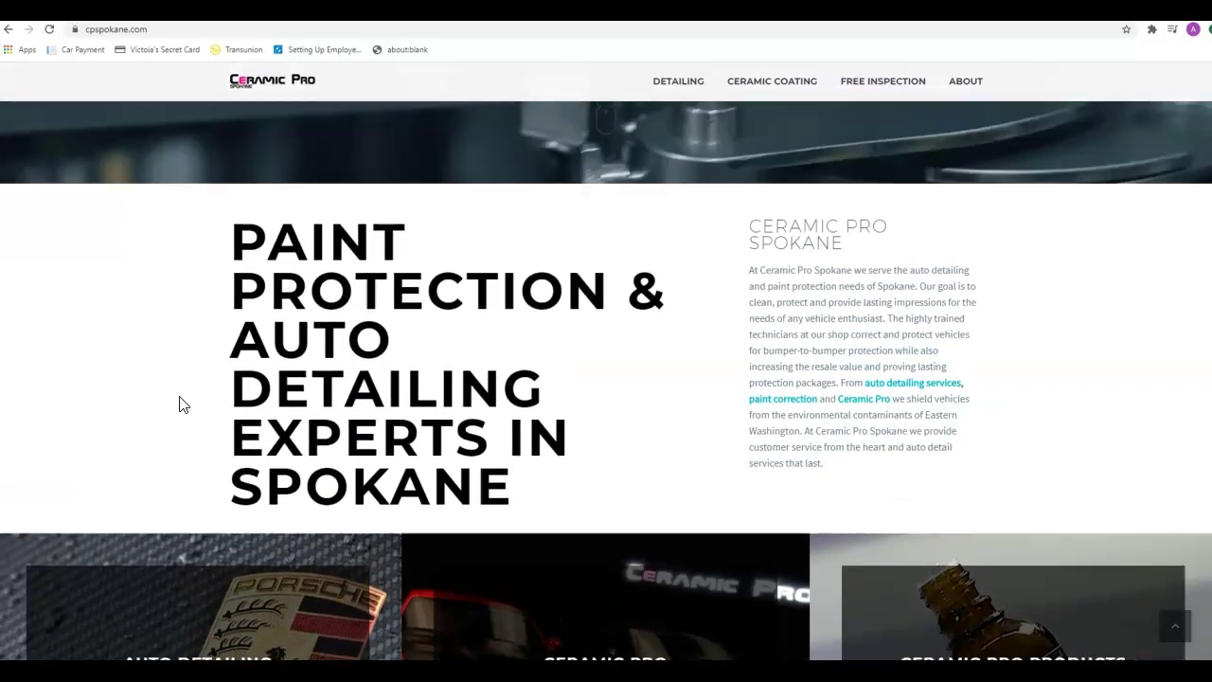
{"action": "scroll", "coordinate": [183, 404], "scroll_direction": "up", "scroll_amount": 5}
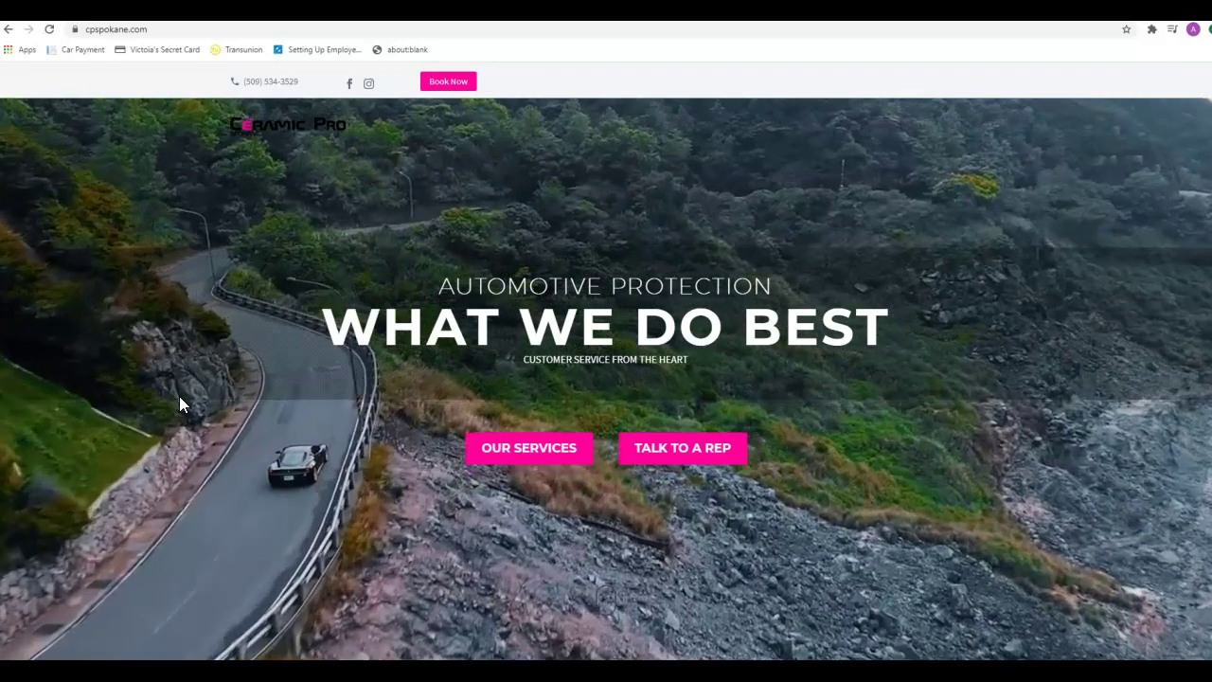
Step: Switch to the Spokane Auto Detail website and examine its homepage, including the service descriptions, the Why Us section and the contact details
{"action": "left_click", "coordinate": [202, 319]}
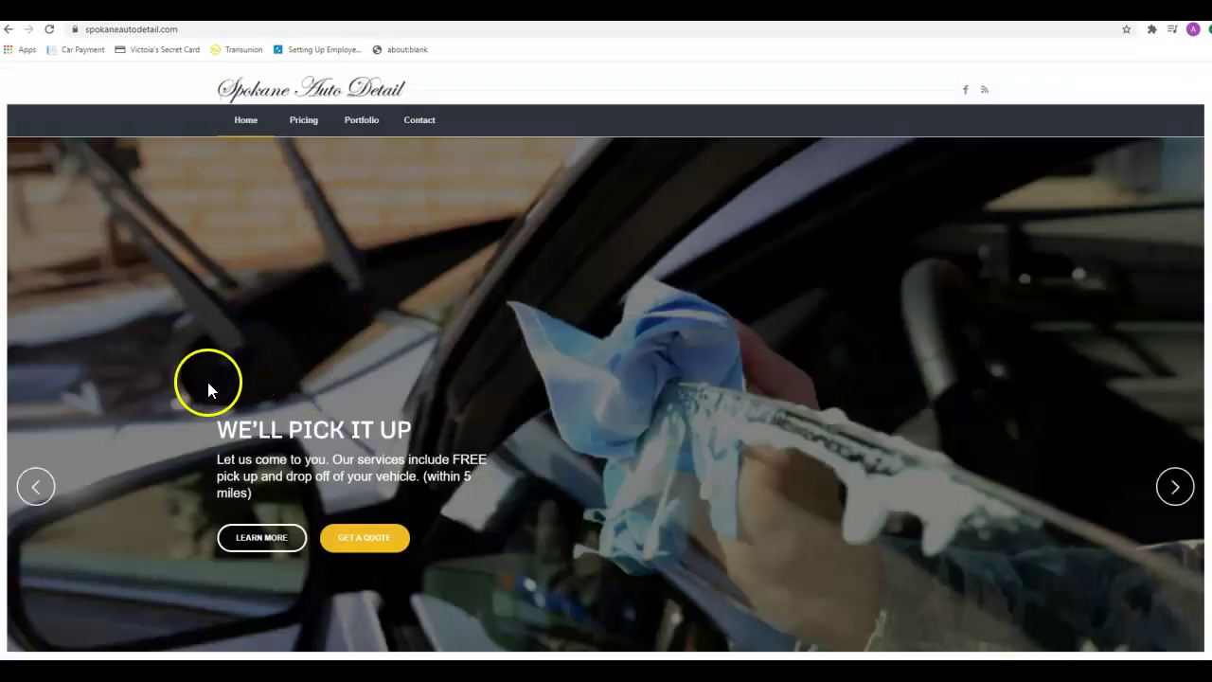
{"action": "scroll", "coordinate": [208, 389], "scroll_direction": "down", "scroll_amount": 8}
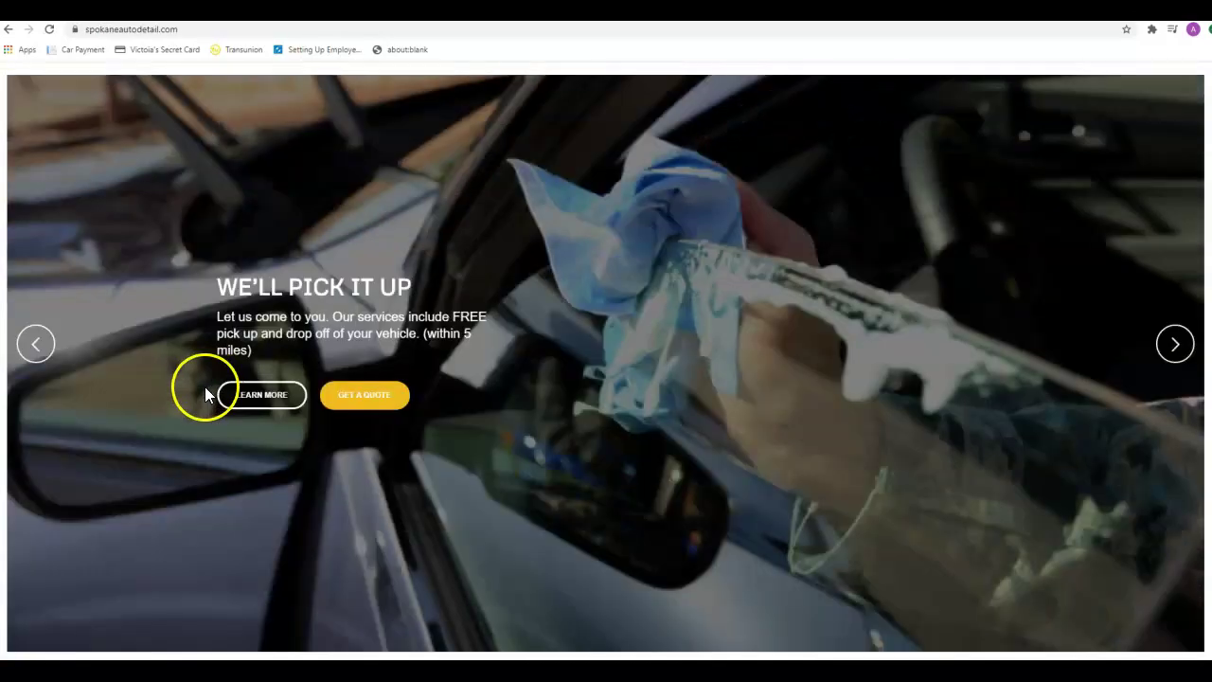
{"action": "scroll", "coordinate": [197, 405], "scroll_direction": "down", "scroll_amount": 7}
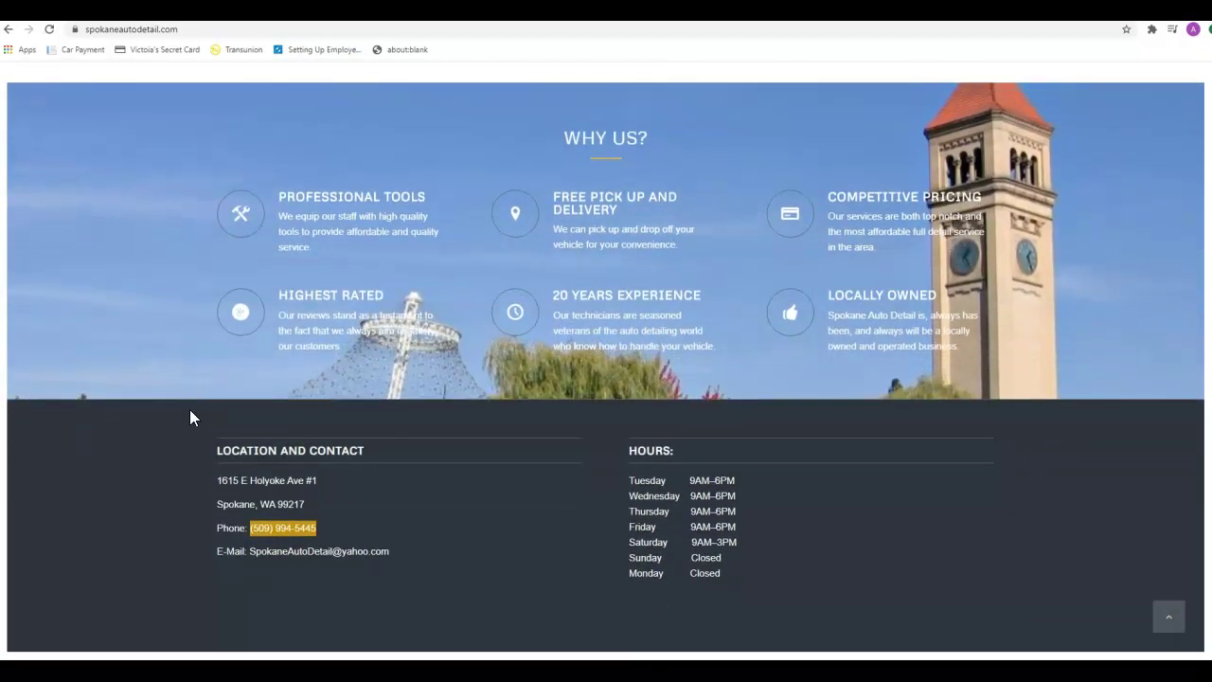
{"action": "scroll", "coordinate": [189, 409], "scroll_direction": "up", "scroll_amount": 3}
{"action": "scroll", "coordinate": [190, 409], "scroll_direction": "up", "scroll_amount": 10}
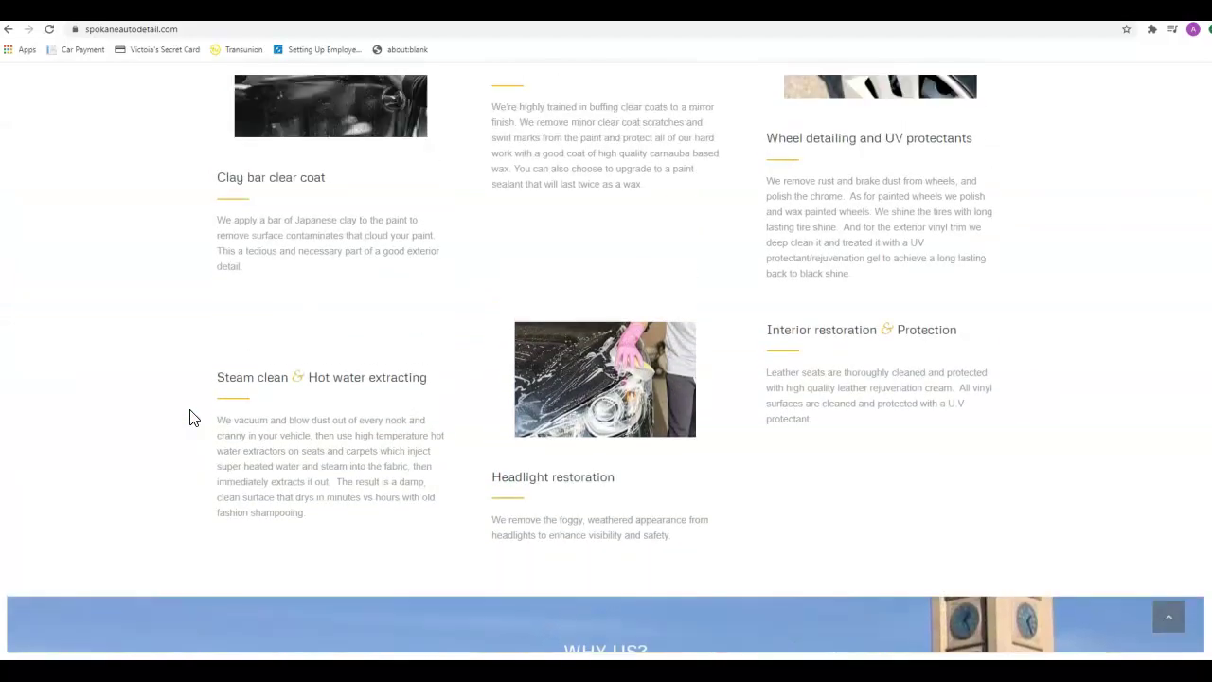
{"action": "scroll", "coordinate": [189, 416], "scroll_direction": "up", "scroll_amount": 3}
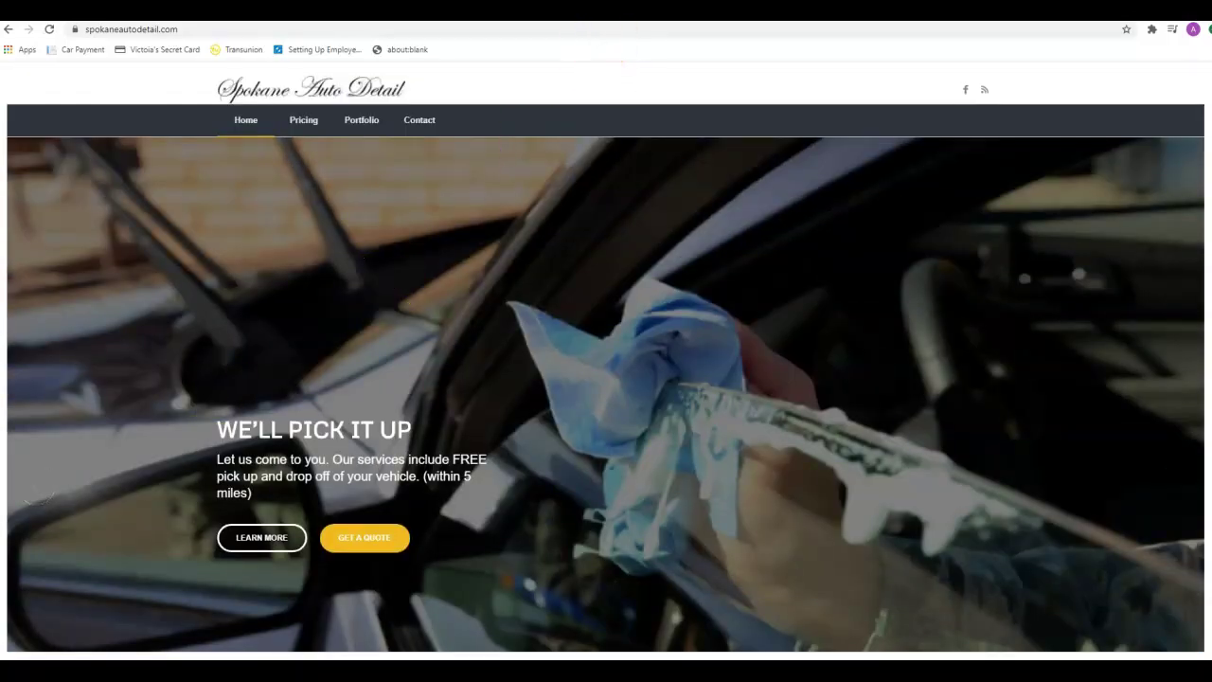
Step: Switch to the Dr. Detail website and examine its homepage, including the featured collection, company description and footer
{"action": "left_click", "coordinate": [587, 10]}
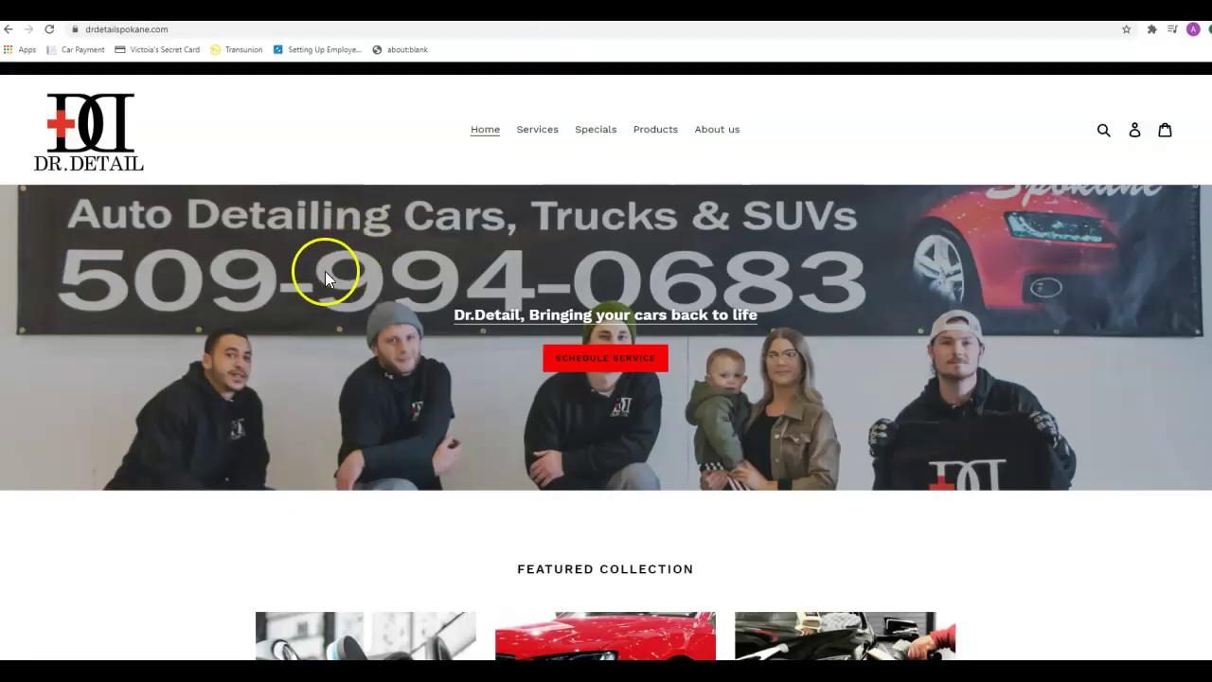
{"action": "scroll", "coordinate": [284, 293], "scroll_direction": "down", "scroll_amount": 4}
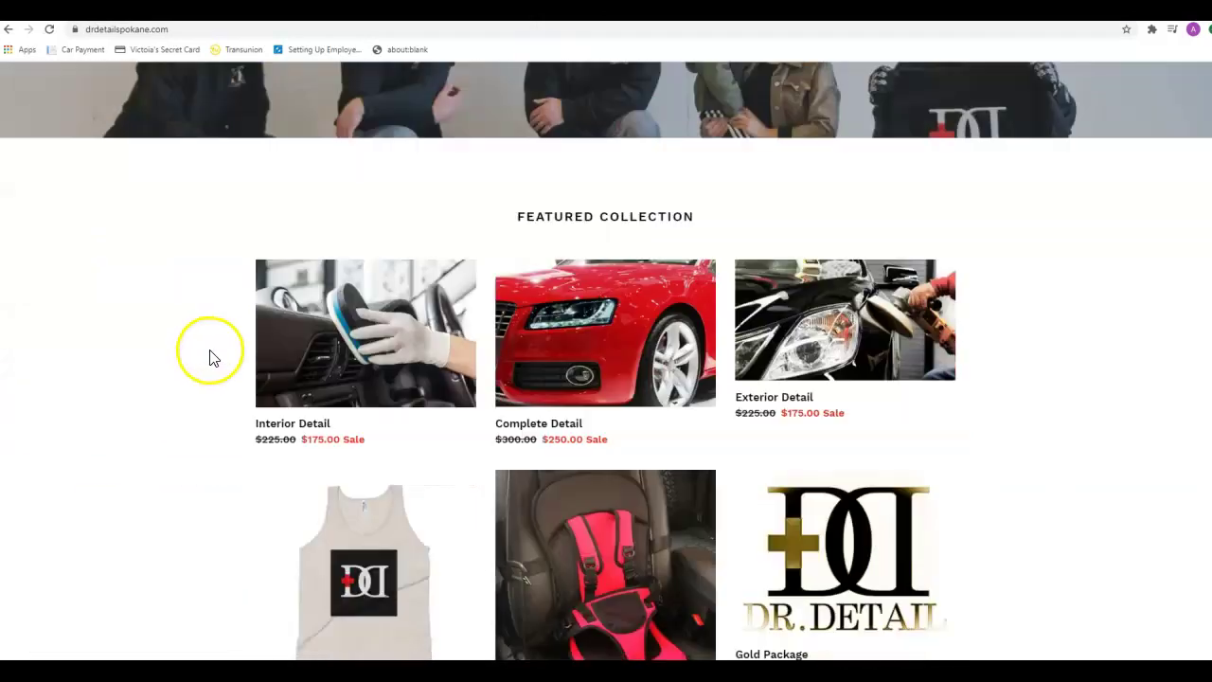
{"action": "scroll", "coordinate": [208, 355], "scroll_direction": "down", "scroll_amount": 8}
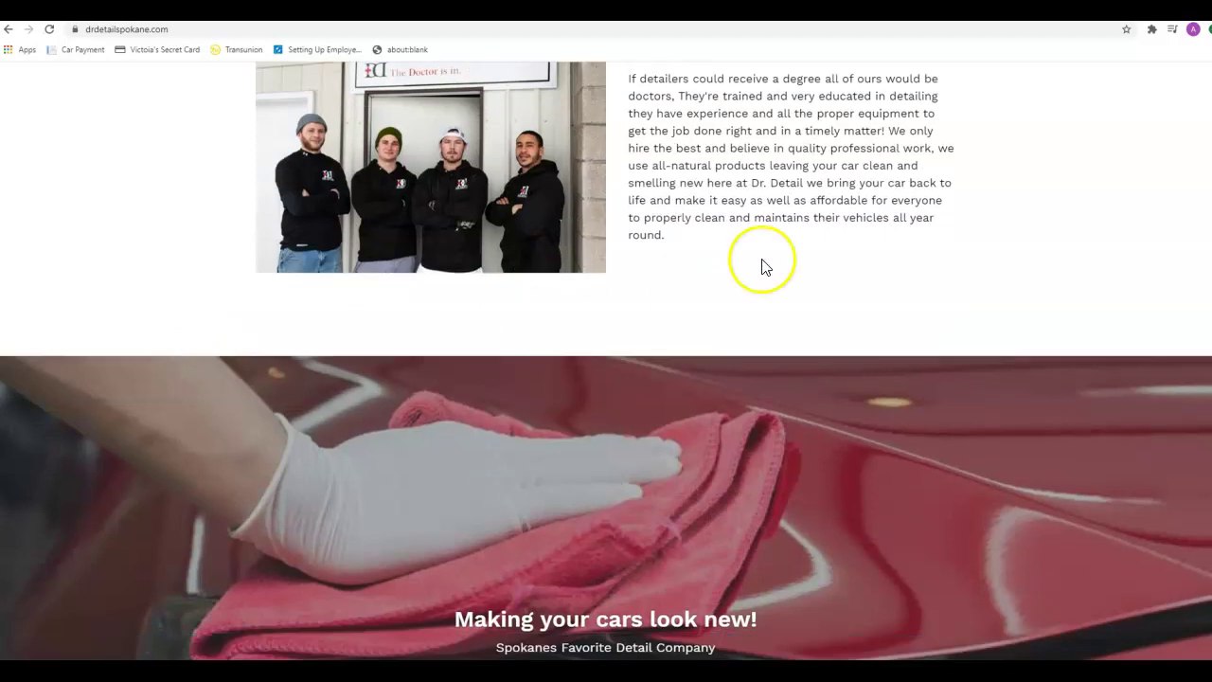
{"action": "scroll", "coordinate": [254, 379], "scroll_direction": "down", "scroll_amount": 6}
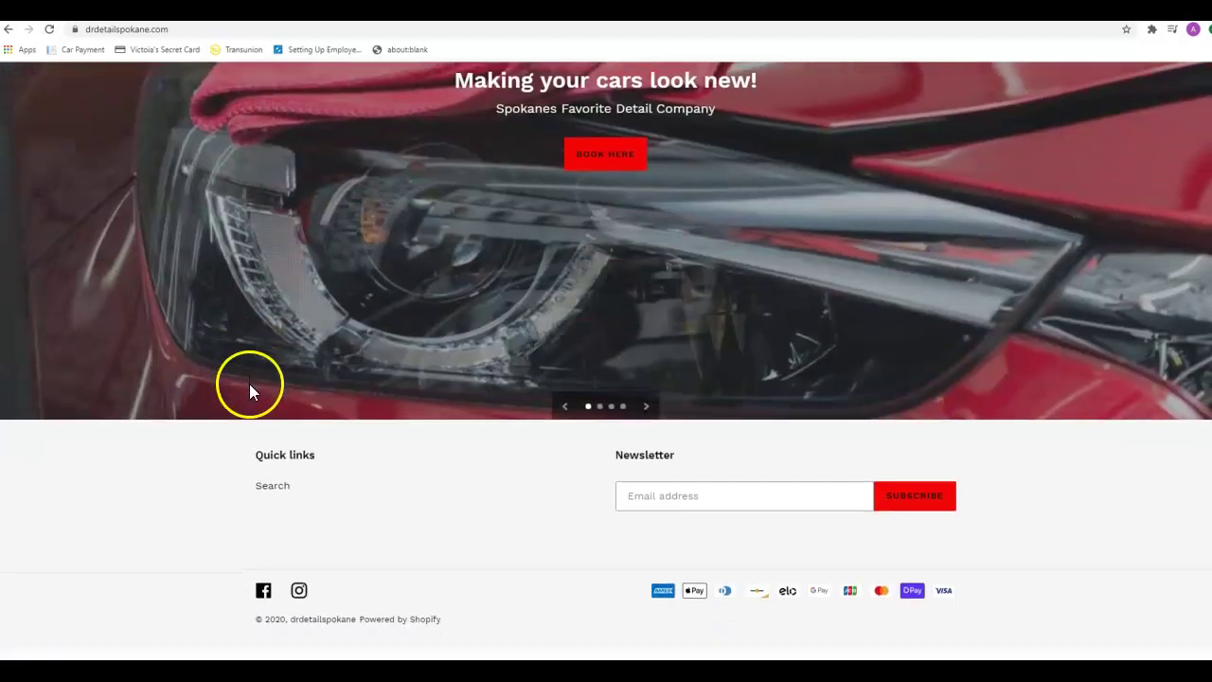
{"action": "scroll", "coordinate": [248, 384], "scroll_direction": "up", "scroll_amount": 18}
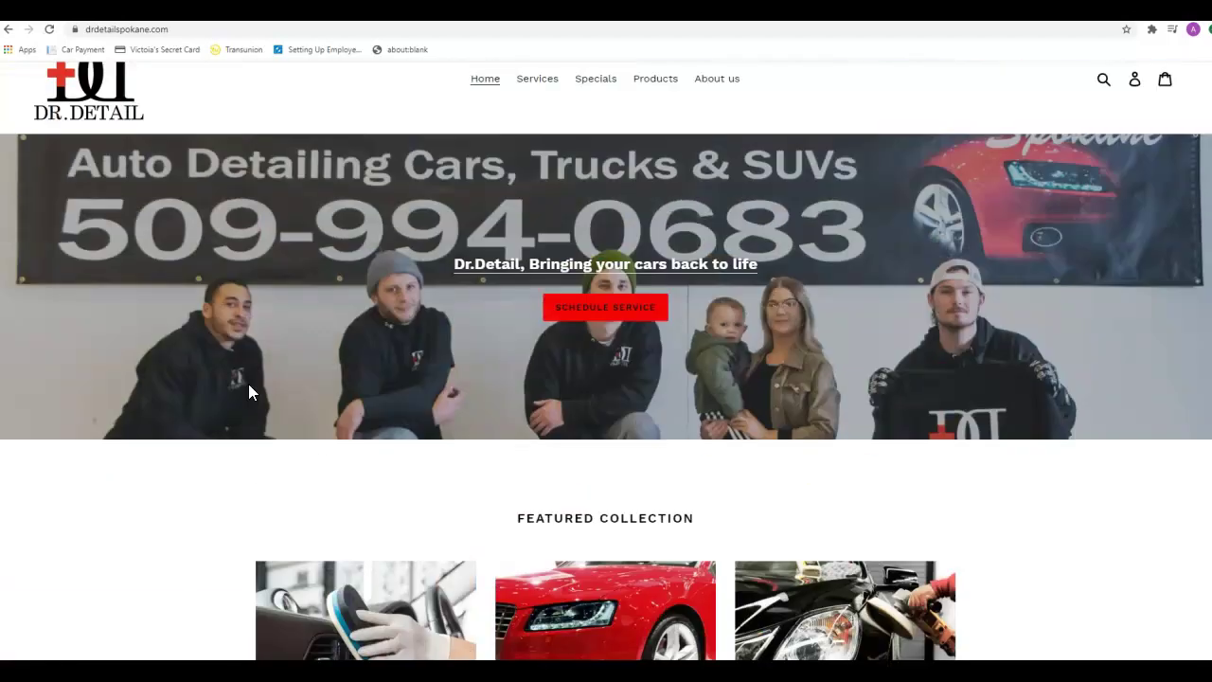
{"action": "scroll", "coordinate": [248, 384], "scroll_direction": "up", "scroll_amount": 1}
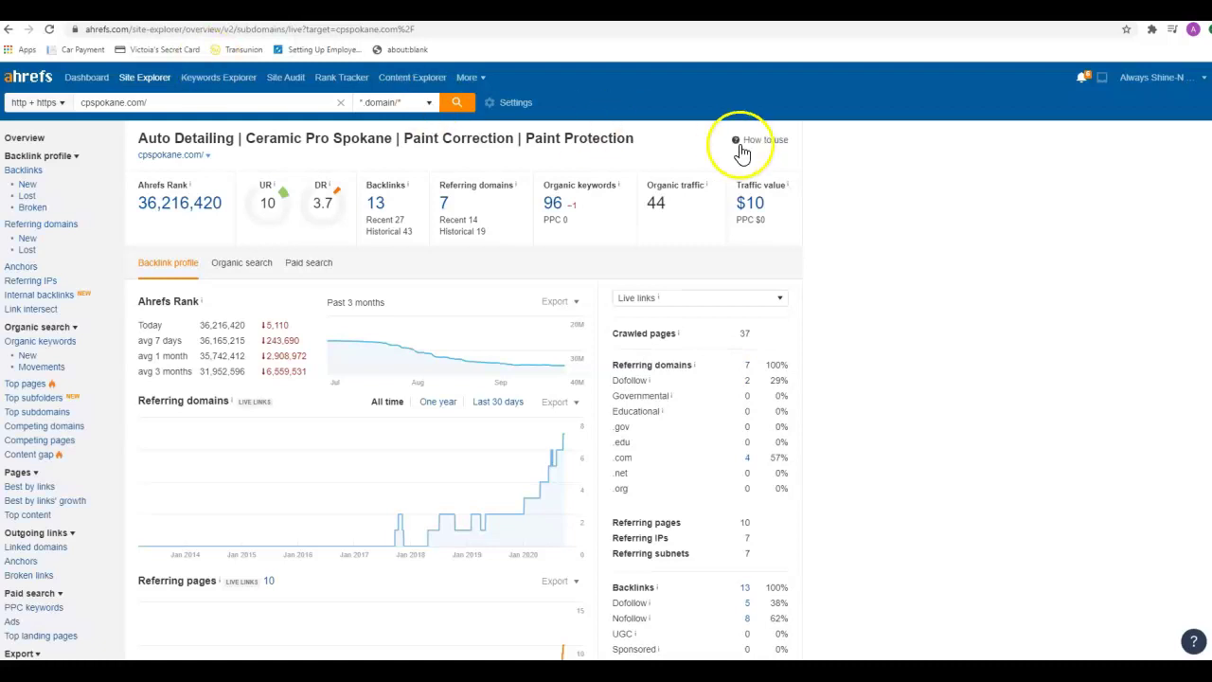
Step: In Ahrefs, examine the organic keywords report for cpspokane.com and return to the site's overview
{"action": "left_click", "coordinate": [558, 212]}
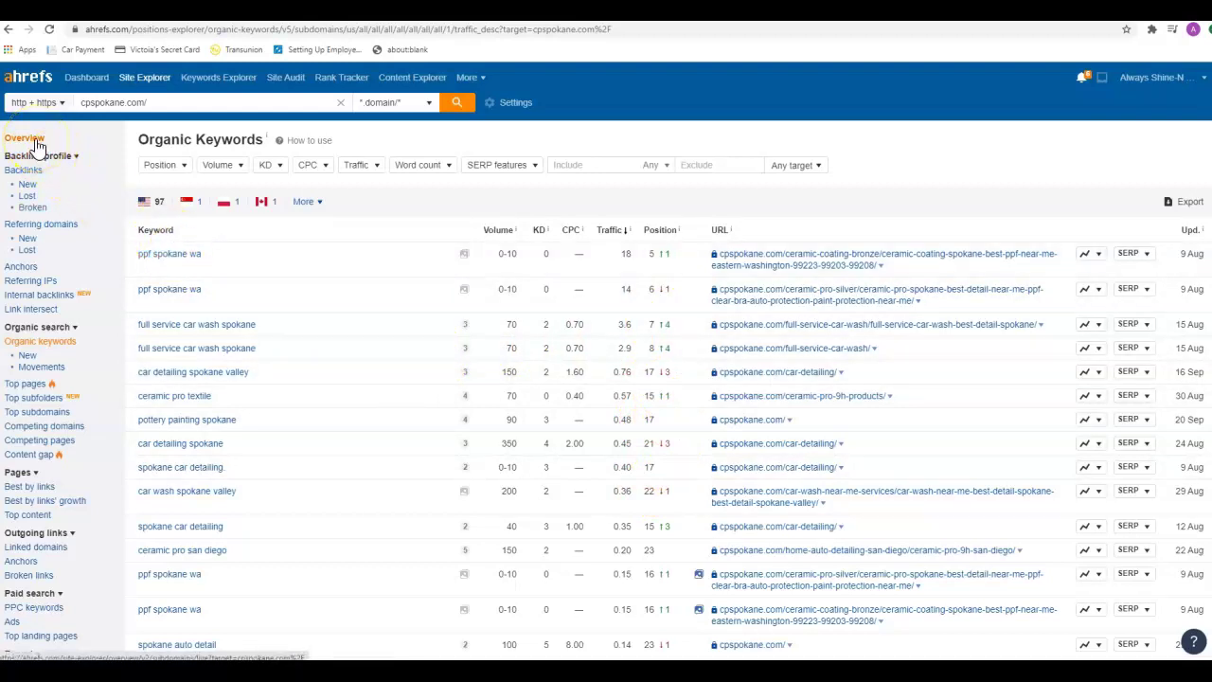
{"action": "left_click", "coordinate": [36, 144]}
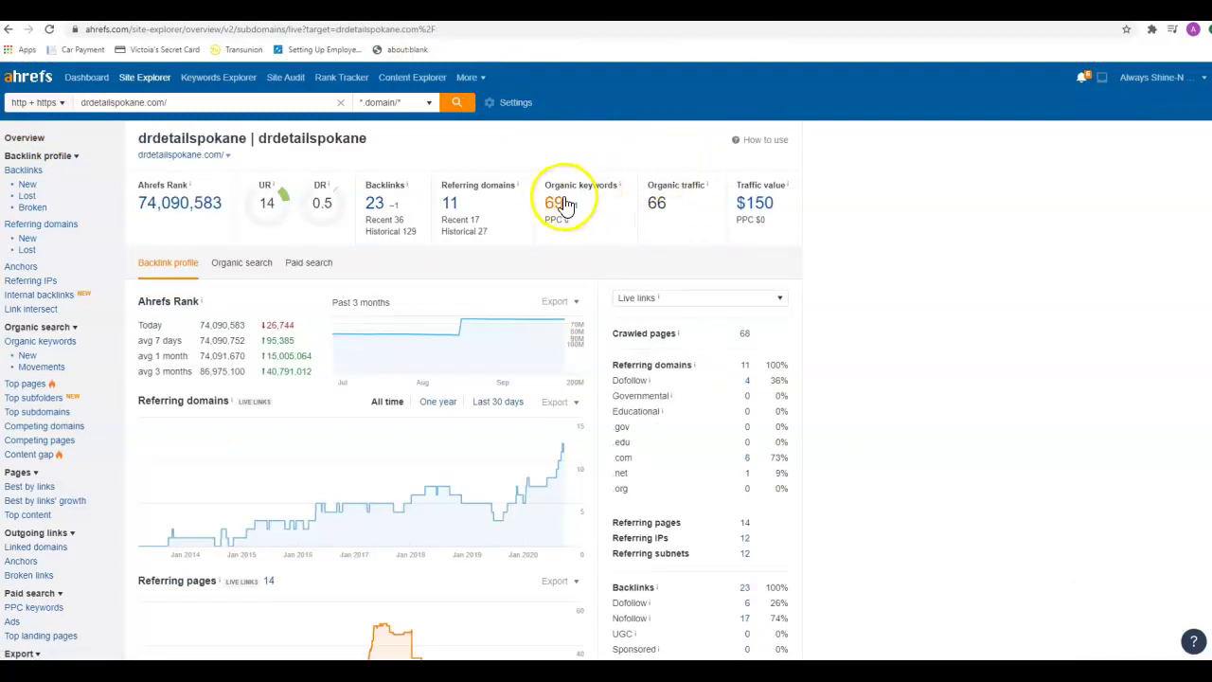
Step: Examine the organic keywords that drdetailspokane.com ranks for in Ahrefs and return to its overview
{"action": "left_click", "coordinate": [555, 205]}
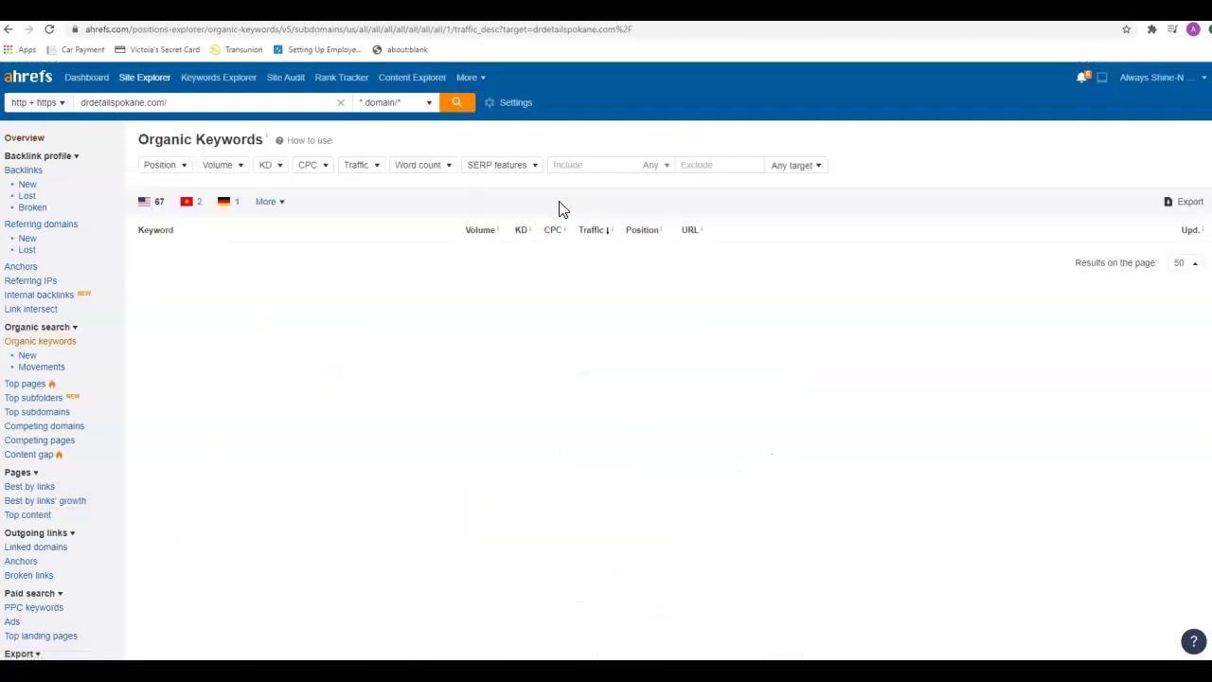
{"action": "left_click", "coordinate": [329, 308]}
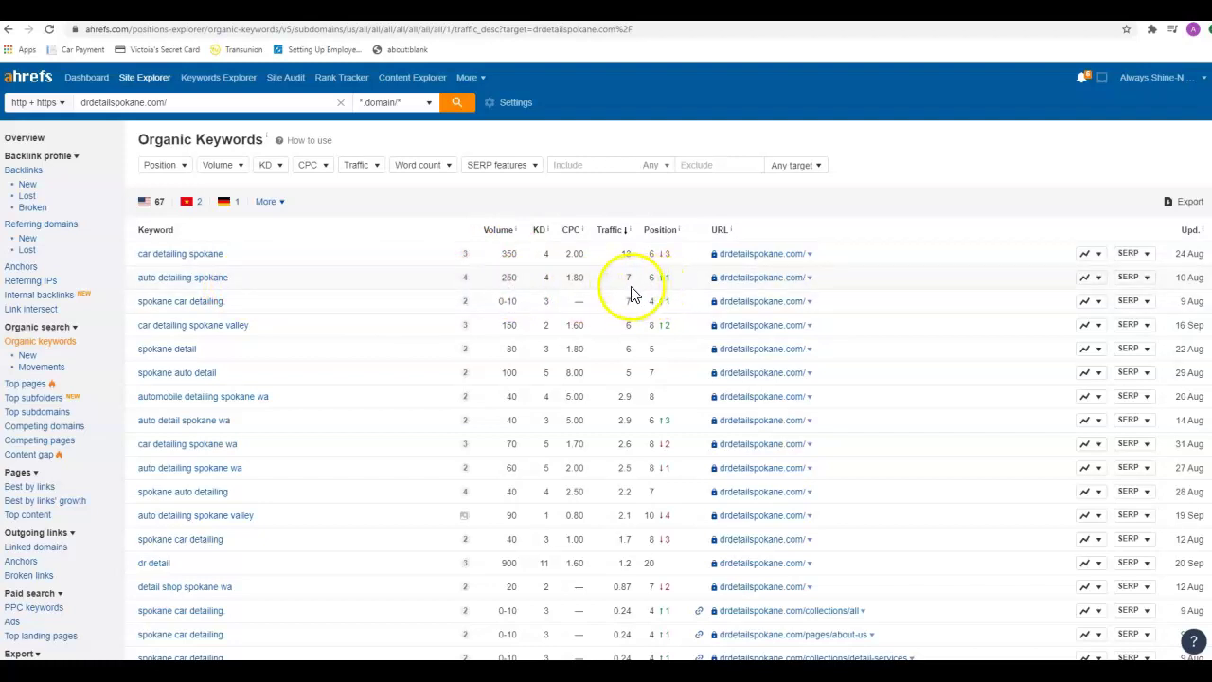
{"action": "left_click", "coordinate": [25, 137]}
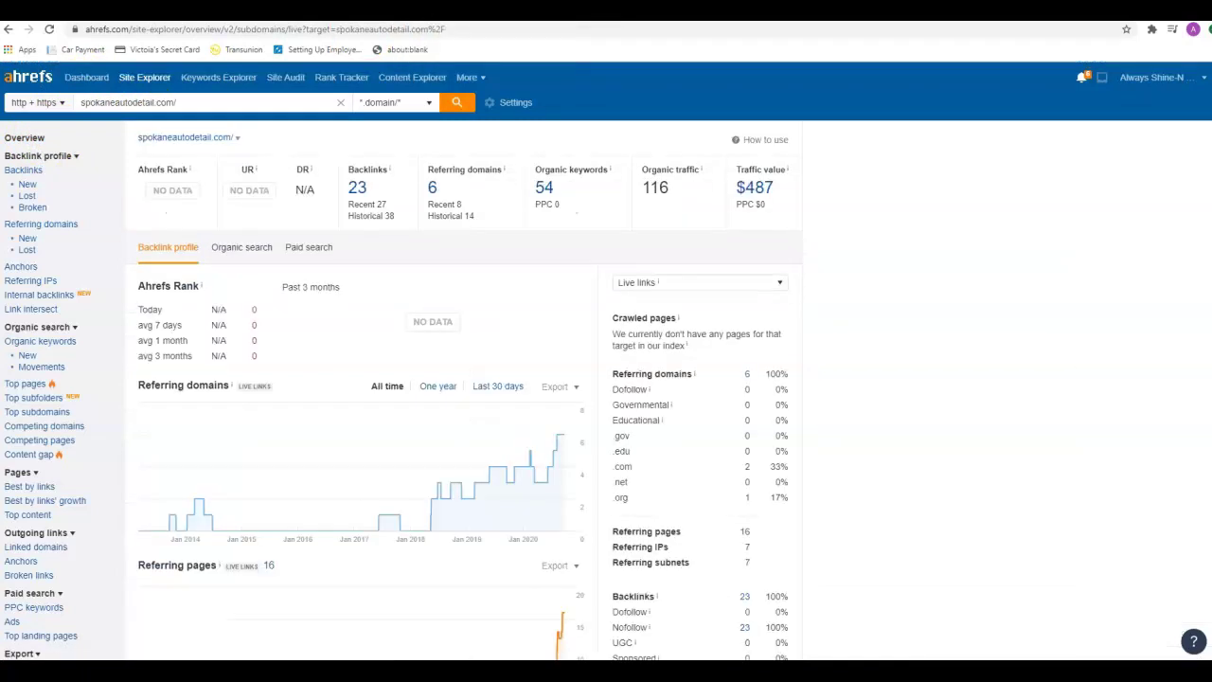
Step: Examine the organic keywords report for spokaneautodetail.com in Ahrefs and return to its overview
{"action": "left_click", "coordinate": [545, 187]}
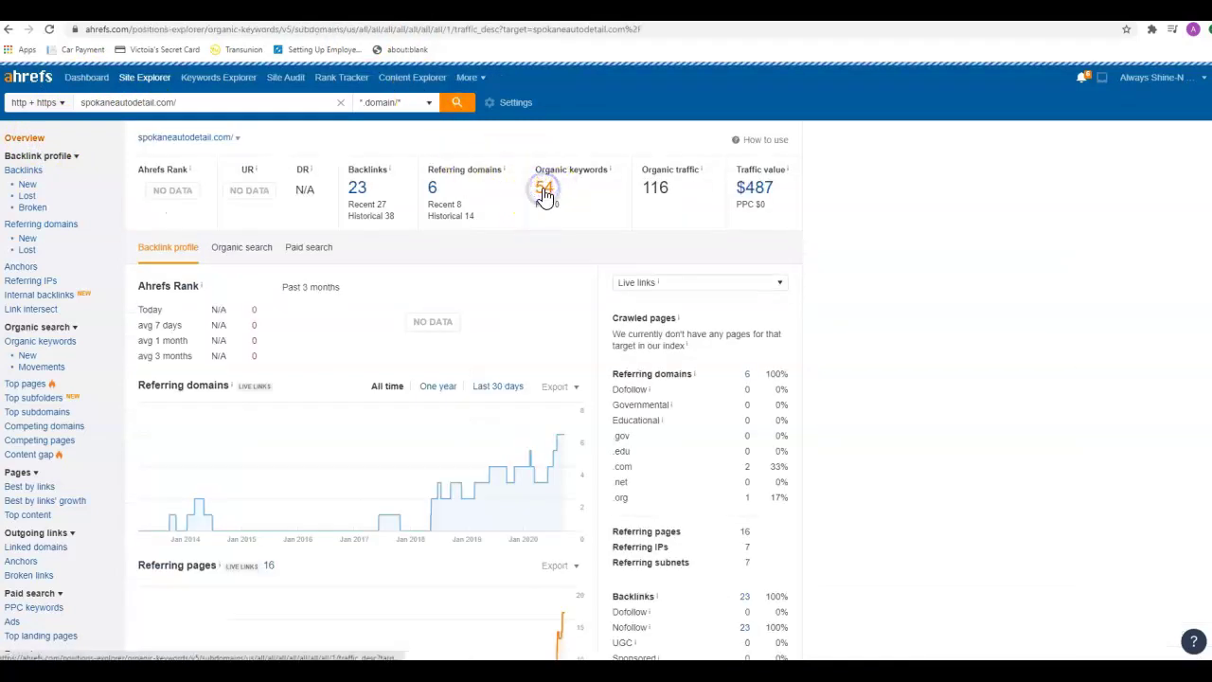
{"action": "left_click", "coordinate": [421, 299]}
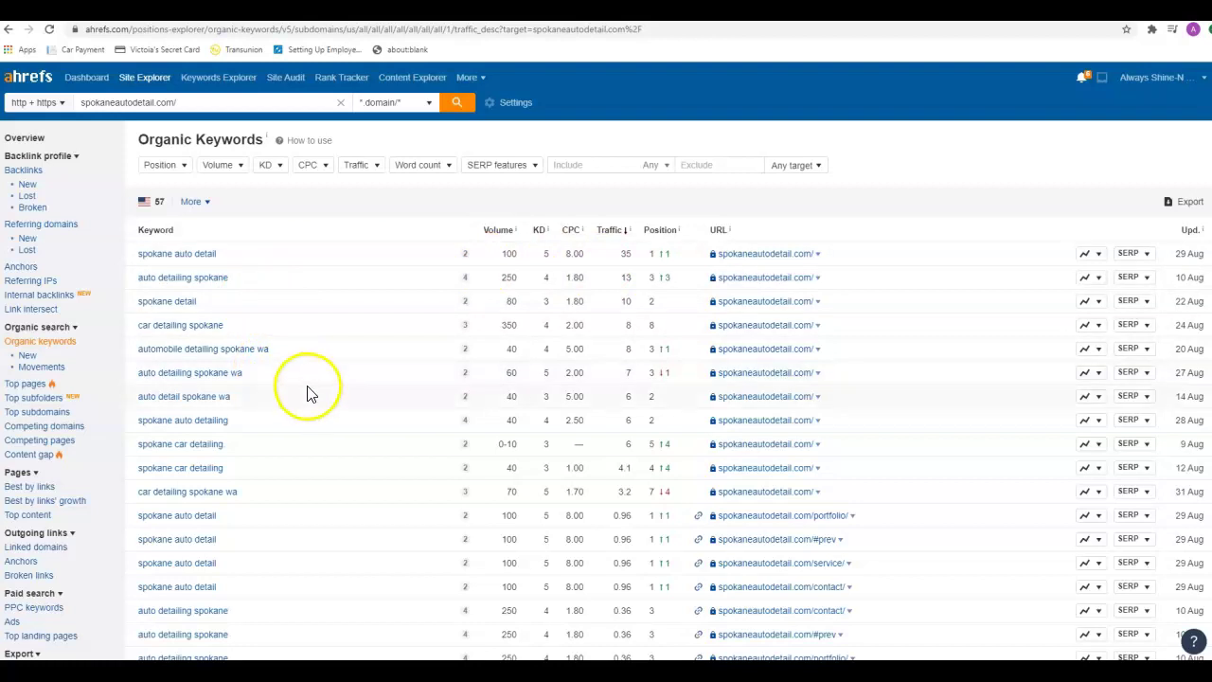
{"action": "left_click", "coordinate": [33, 142]}
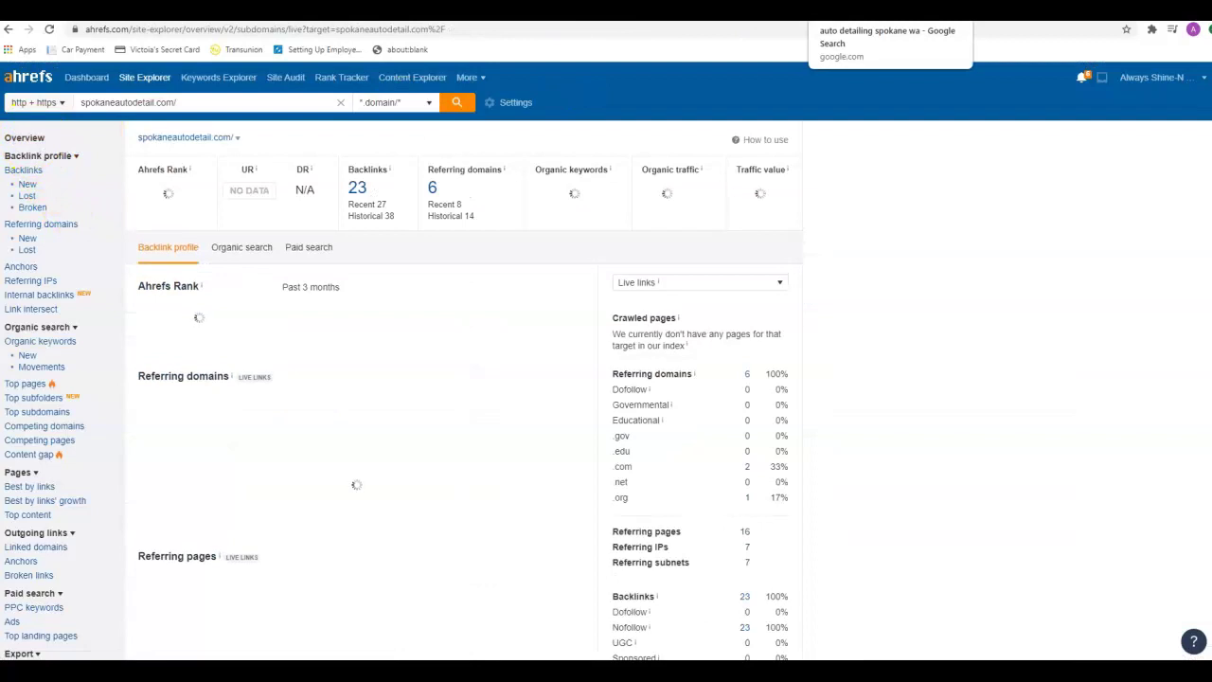
Step: Switch to the Google search results for "auto detailing spokane wa"
{"action": "left_click", "coordinate": [1089, 10]}
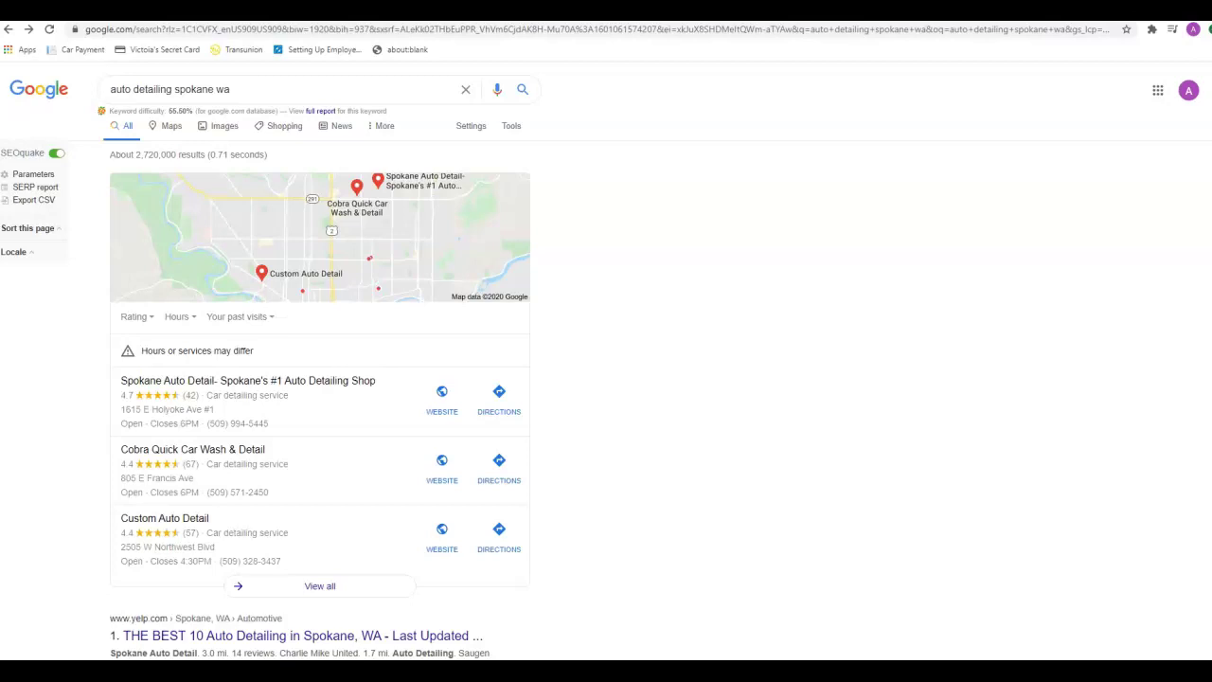
Step: Check the citation counts of the Spokane detailing businesses in Local Citation Finder and return to the Google results for "auto detailing spokane wa"
{"action": "left_click", "coordinate": [1022, 11]}
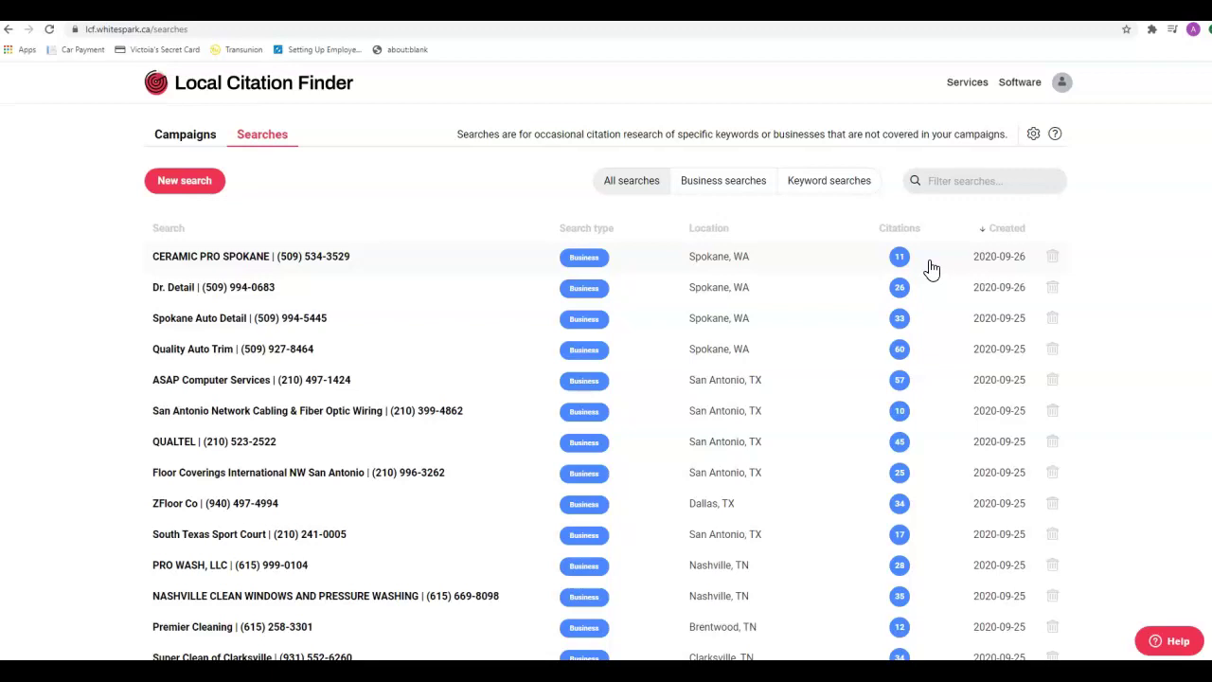
{"action": "left_click", "coordinate": [681, 12]}
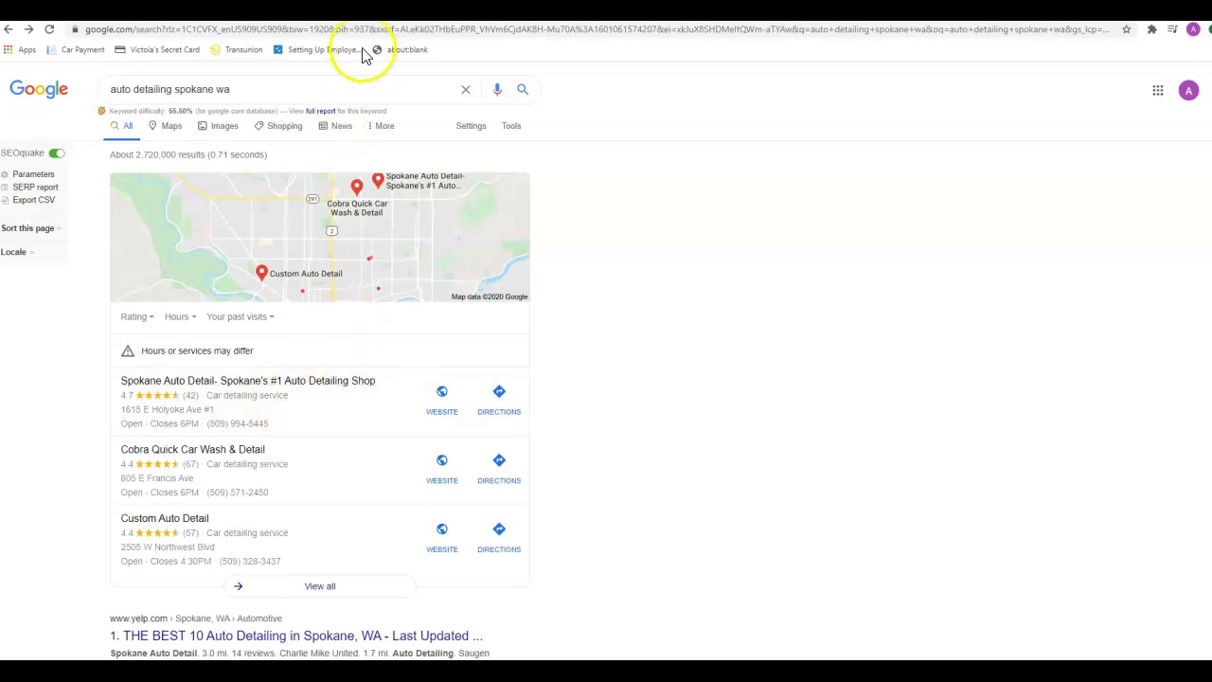
Step: Switch to Ahrefs, examine the full list of live backlinks for spokaneautodetail.com and return to the site's overview
{"action": "left_click", "coordinate": [284, 9]}
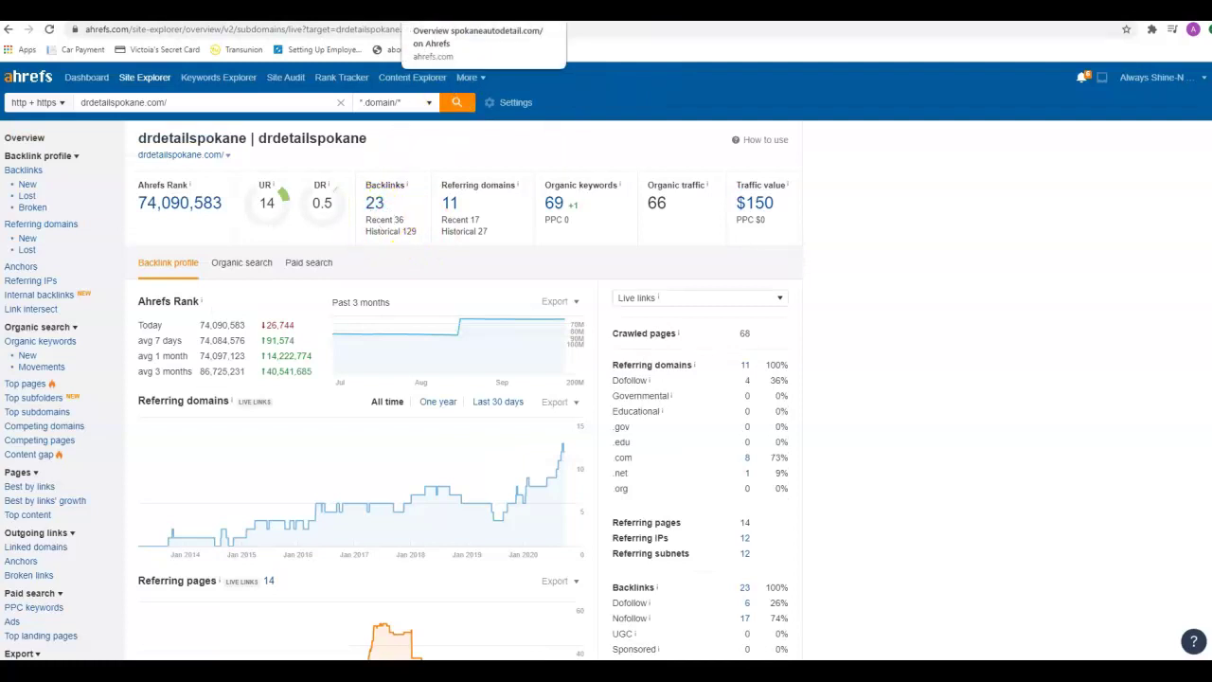
{"action": "left_click", "coordinate": [478, 9]}
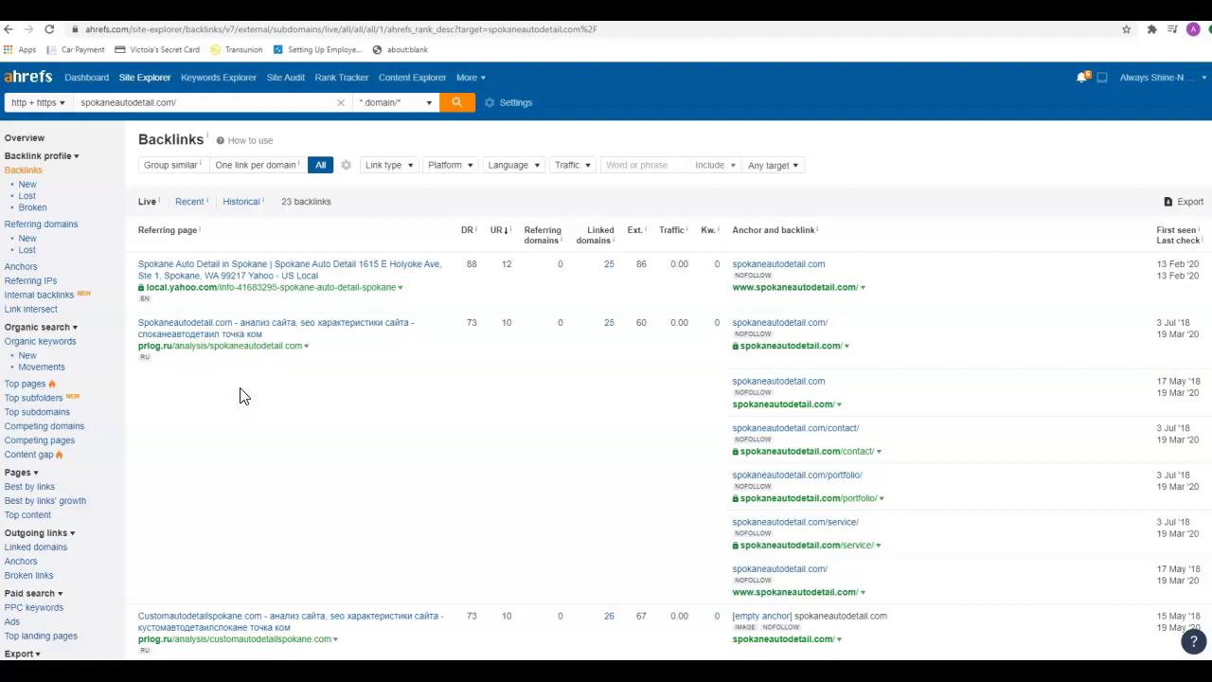
{"action": "scroll", "coordinate": [239, 395], "scroll_direction": "down", "scroll_amount": 2}
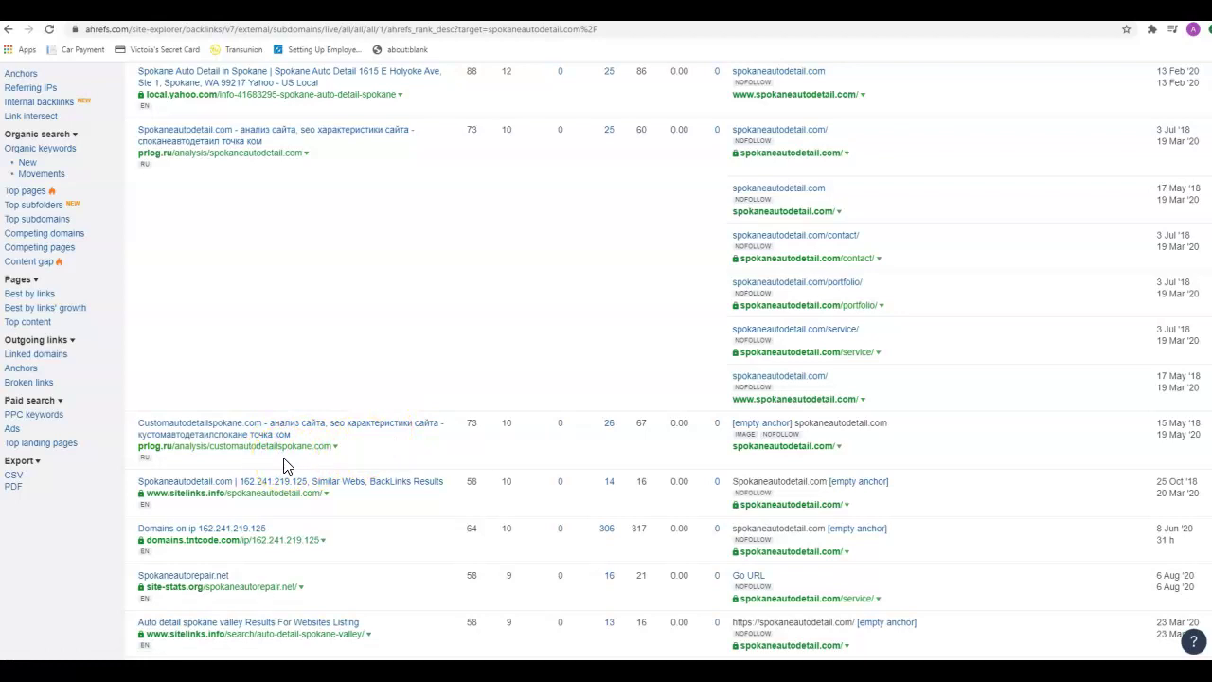
{"action": "scroll", "coordinate": [285, 467], "scroll_direction": "down", "scroll_amount": 1}
{"action": "scroll", "coordinate": [275, 470], "scroll_direction": "down", "scroll_amount": 1}
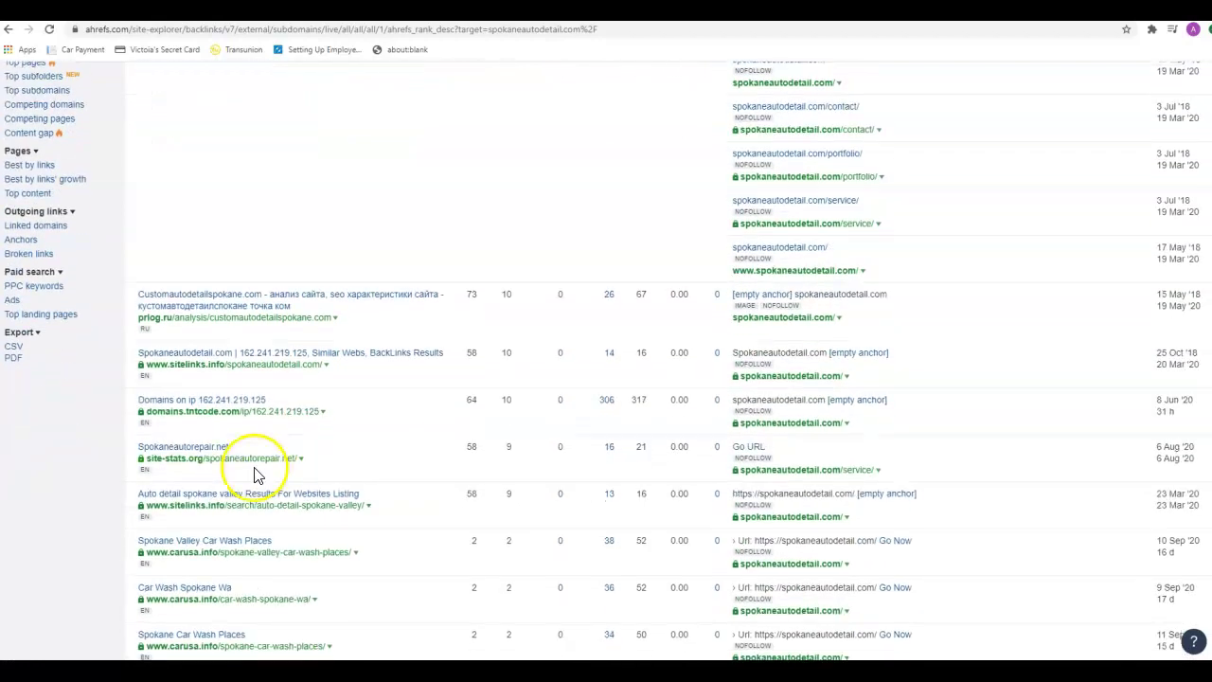
{"action": "scroll", "coordinate": [256, 473], "scroll_direction": "down", "scroll_amount": 3}
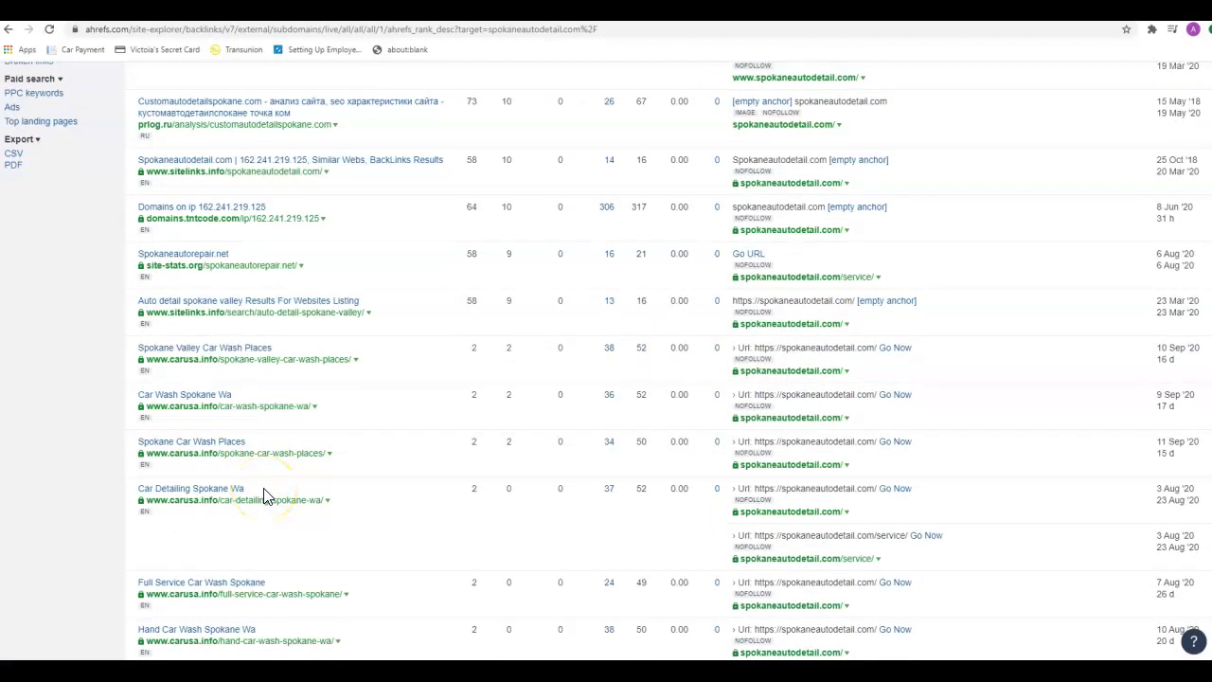
{"action": "scroll", "coordinate": [257, 494], "scroll_direction": "up", "scroll_amount": 8}
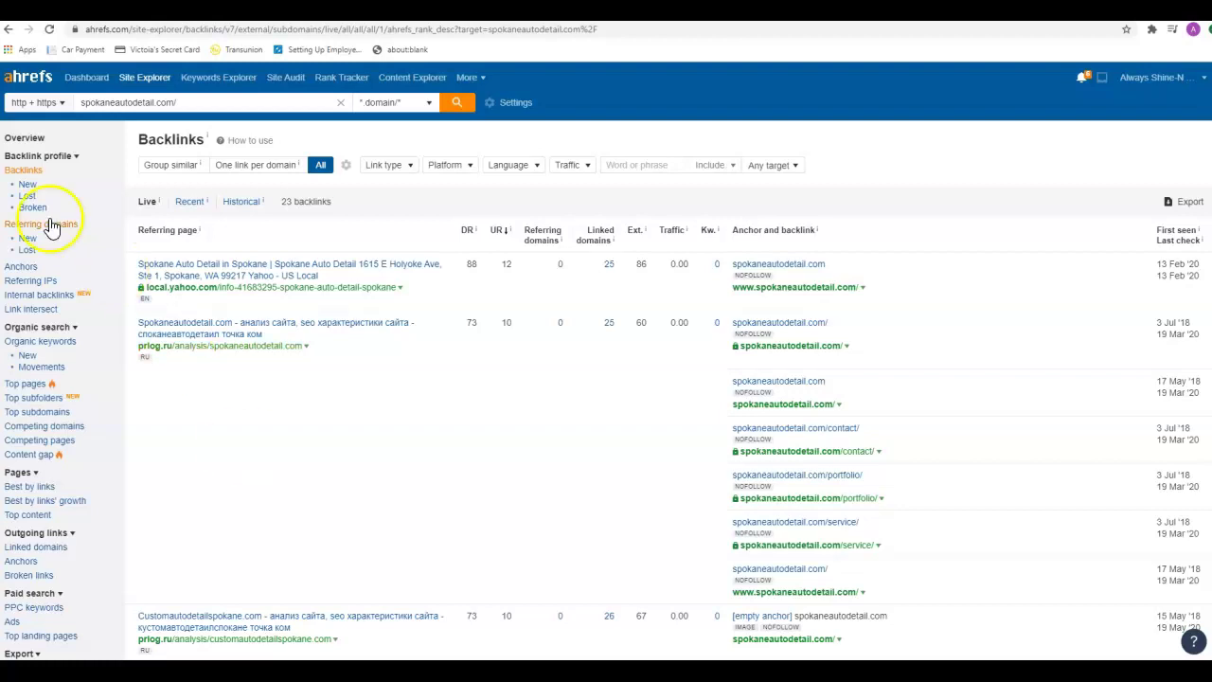
{"action": "left_click", "coordinate": [25, 140]}
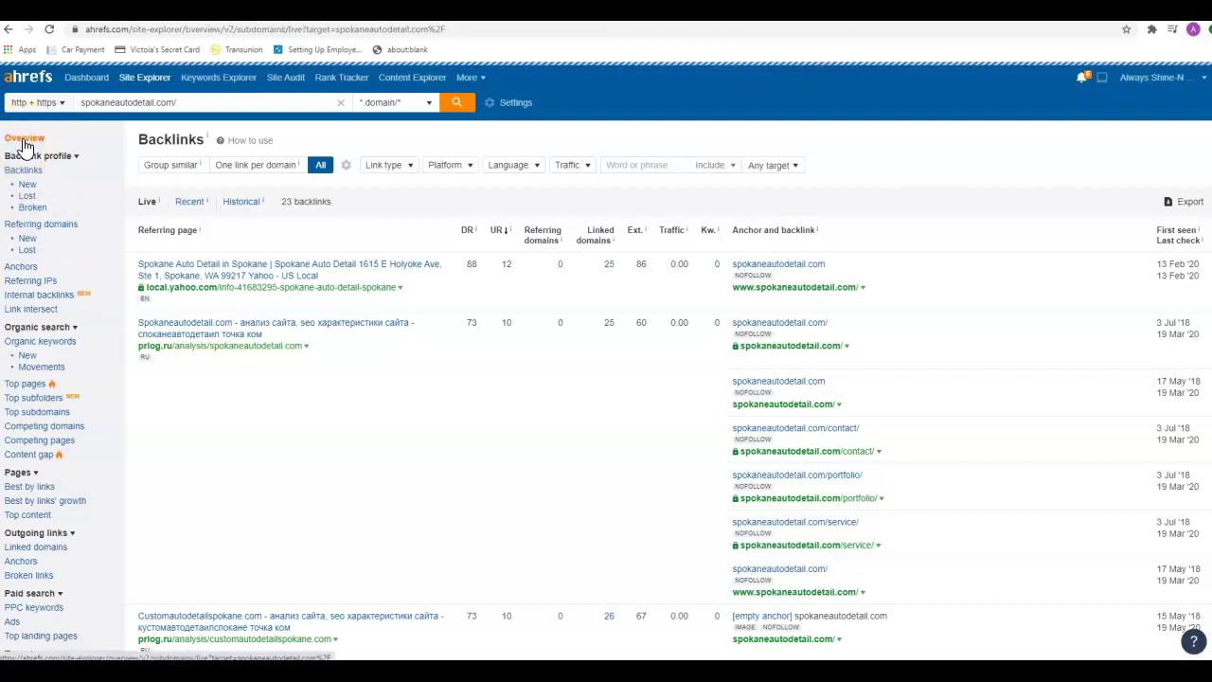